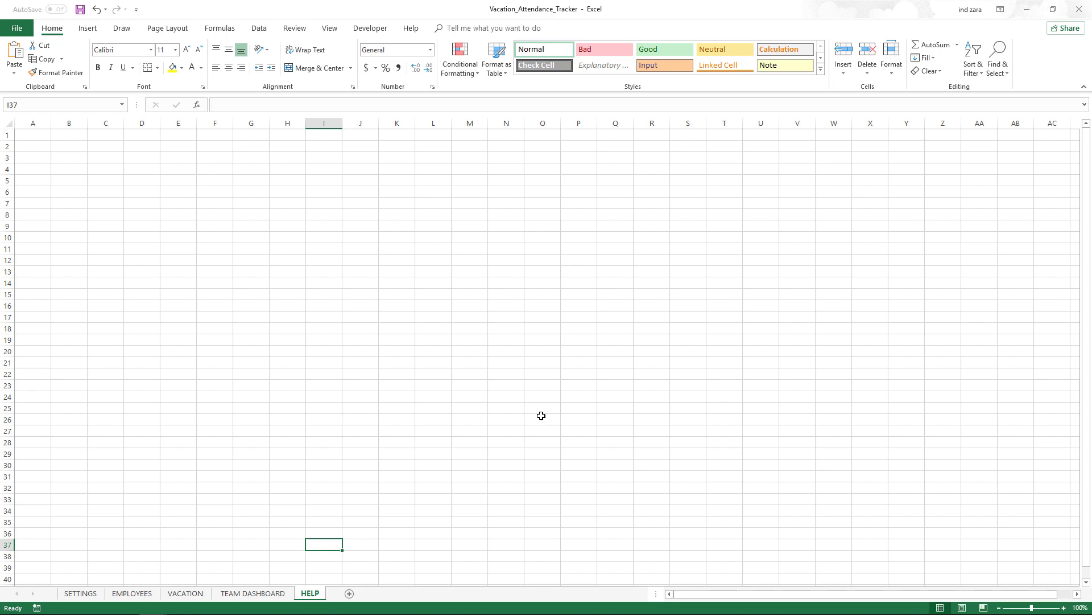
# Step: Switch to the TEAM DASHBOARD sheet
pyautogui.click(274, 593)
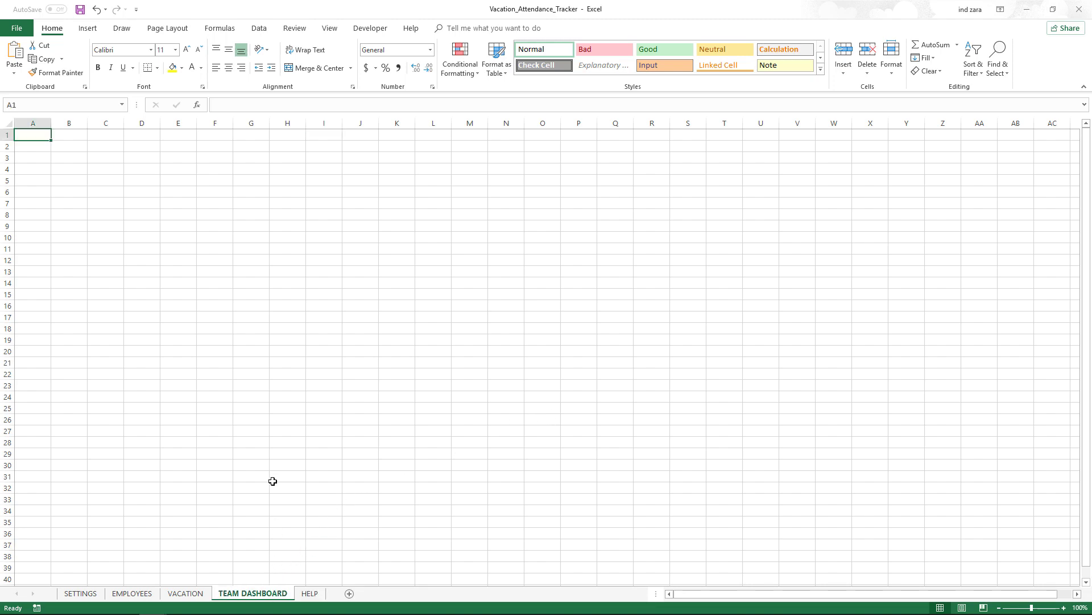
pyautogui.click(82, 161)
pyautogui.write('YEA')
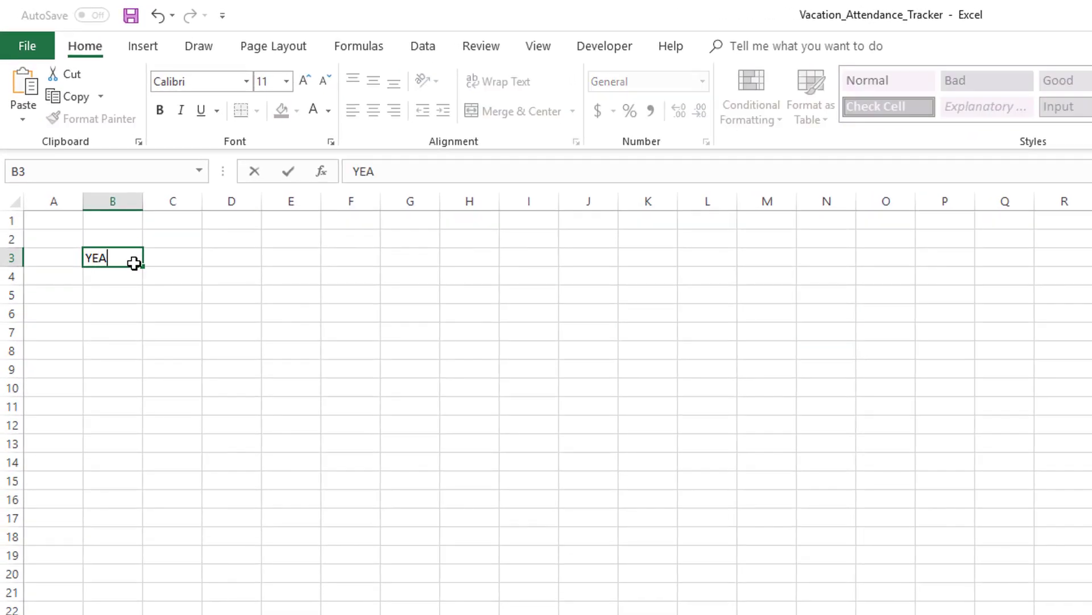
pyautogui.write('R')
pyautogui.press('Return')
pyautogui.press('Up')
pyautogui.press('Up')
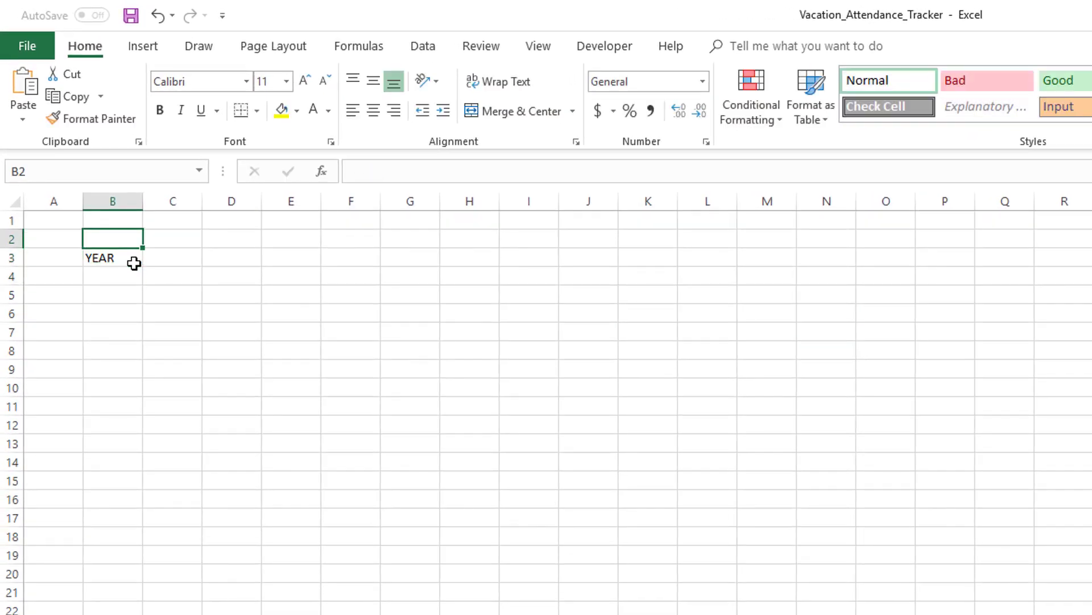
pyautogui.press('Down')
pyautogui.press('Delete')
# Step: Enter the label YEAR in cell B2 and the value 2018 beneath it in B3
pyautogui.press('Up')
pyautogui.write('YEA')
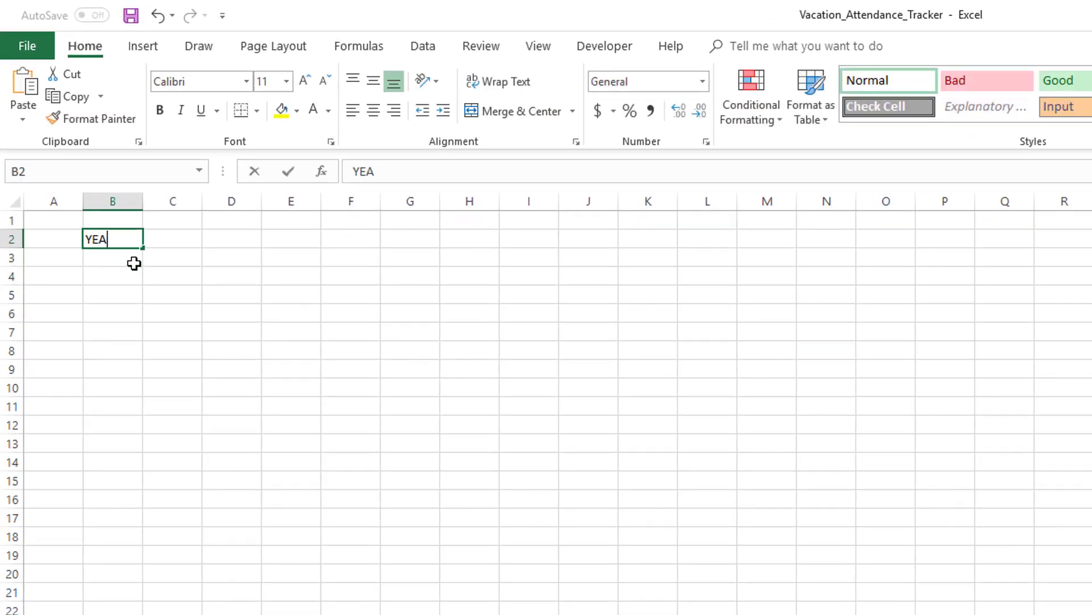
pyautogui.write('R')
pyautogui.press('Return')
pyautogui.write('2018')
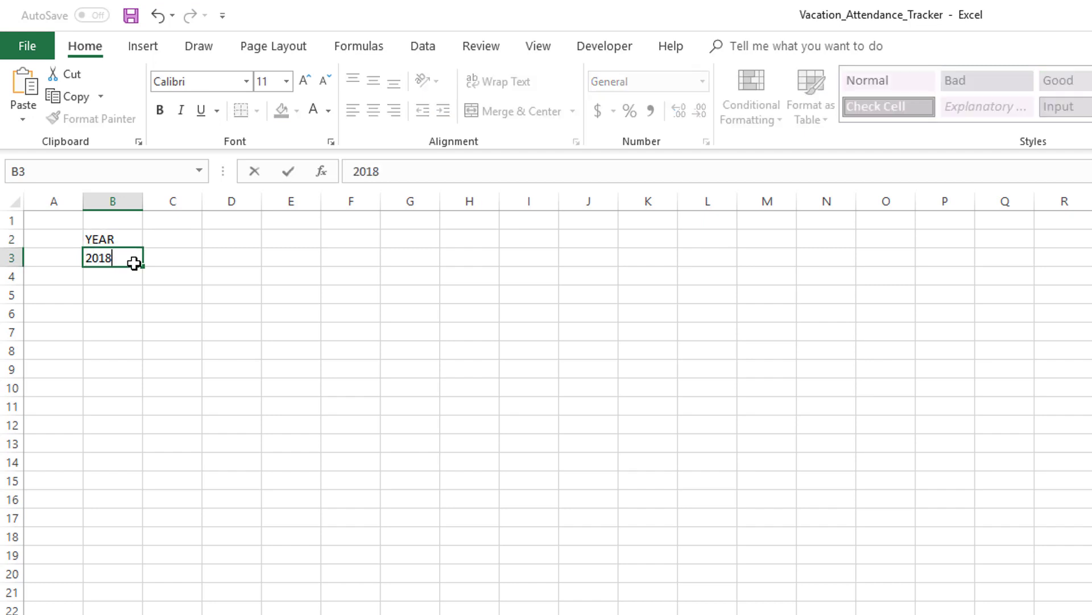
pyautogui.press('Return')
# Step: Enter the label MONTH in B4 and January in B5, and widen column B slightly
pyautogui.write('MONTH')
pyautogui.press('Return')
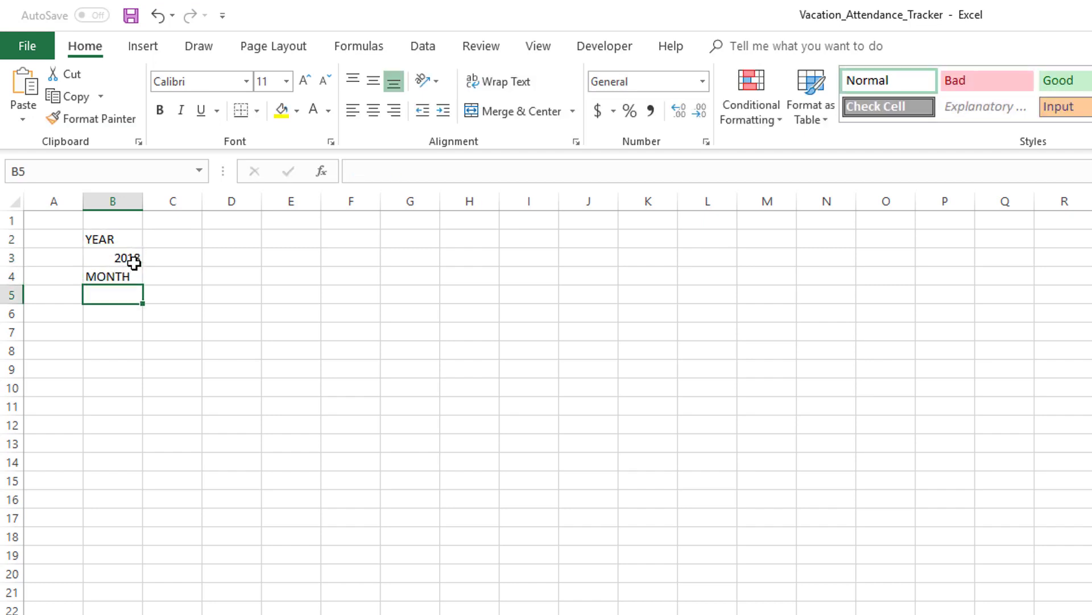
pyautogui.write('January')
pyautogui.press('Return')
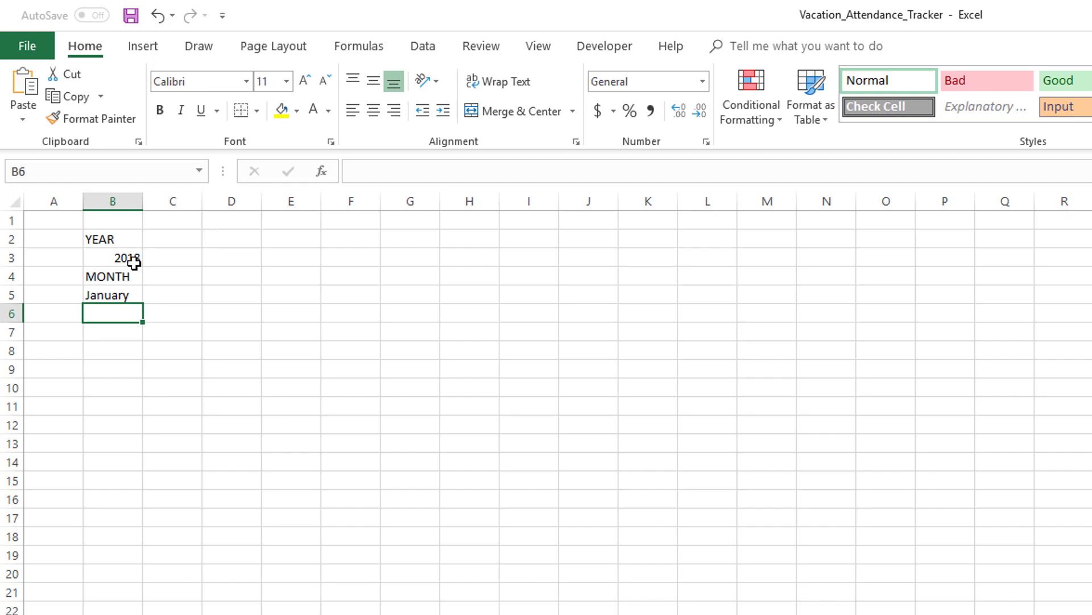
pyautogui.moveTo(143, 201); pyautogui.dragTo(171, 201)
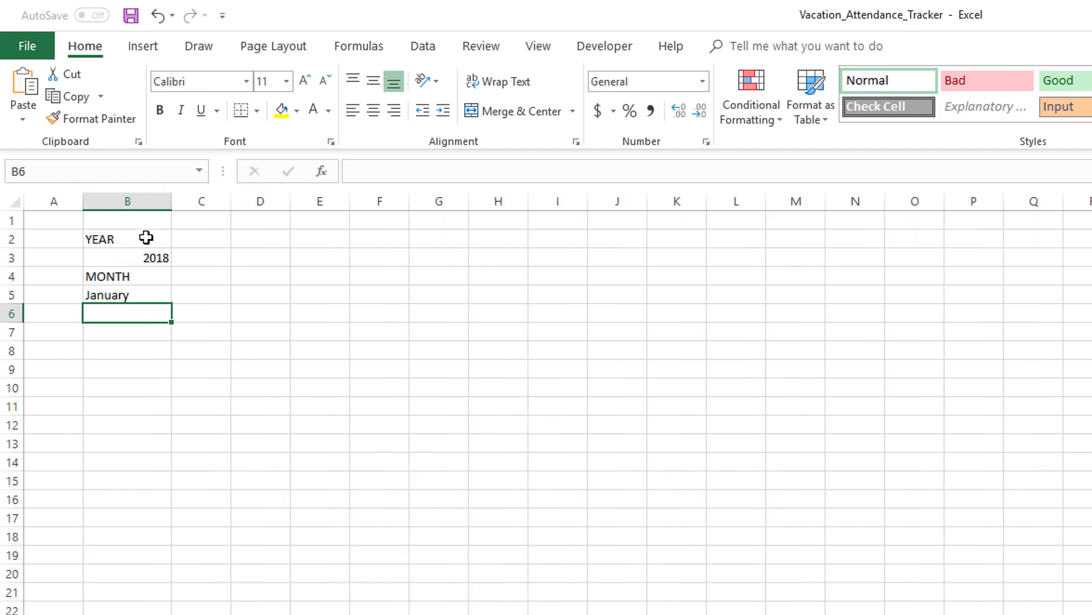
# Step: Center the year value in B3 and fill the cell with the standard orange color
pyautogui.click(146, 238)
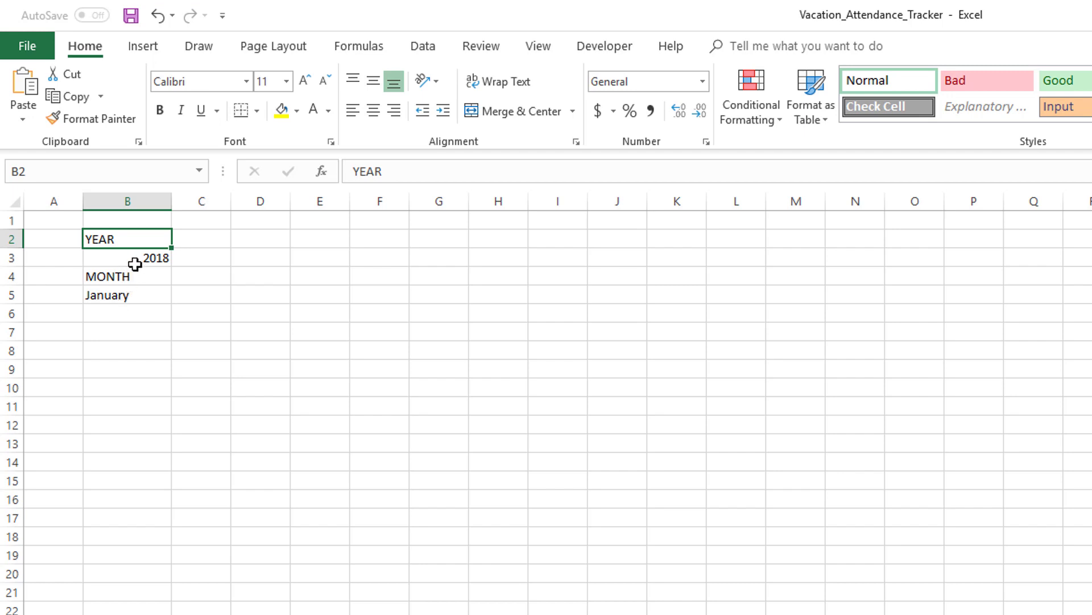
pyautogui.click(135, 257)
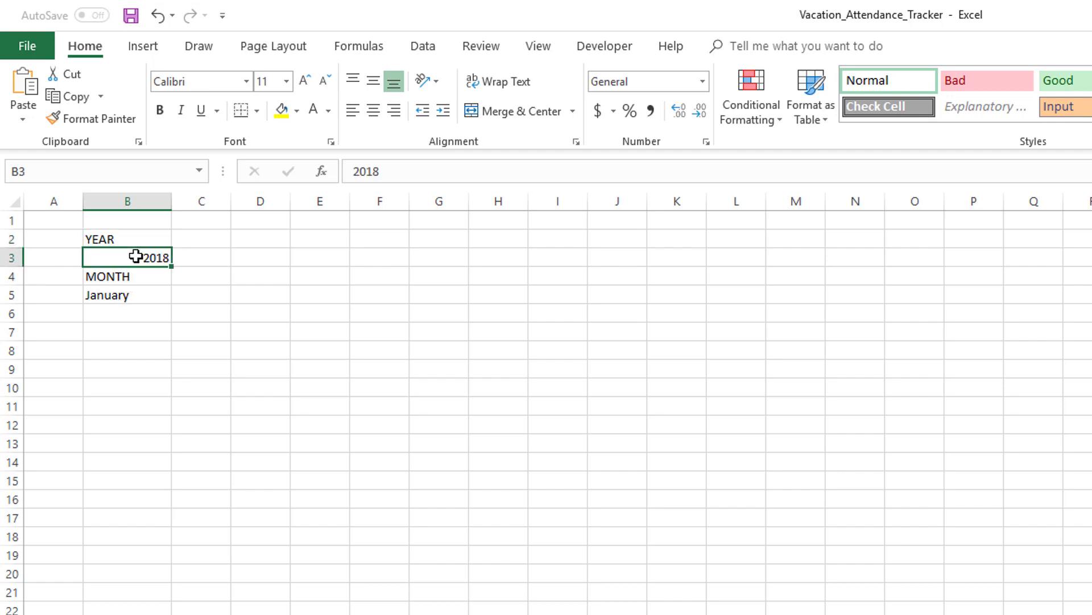
pyautogui.click(373, 112)
pyautogui.click(297, 111)
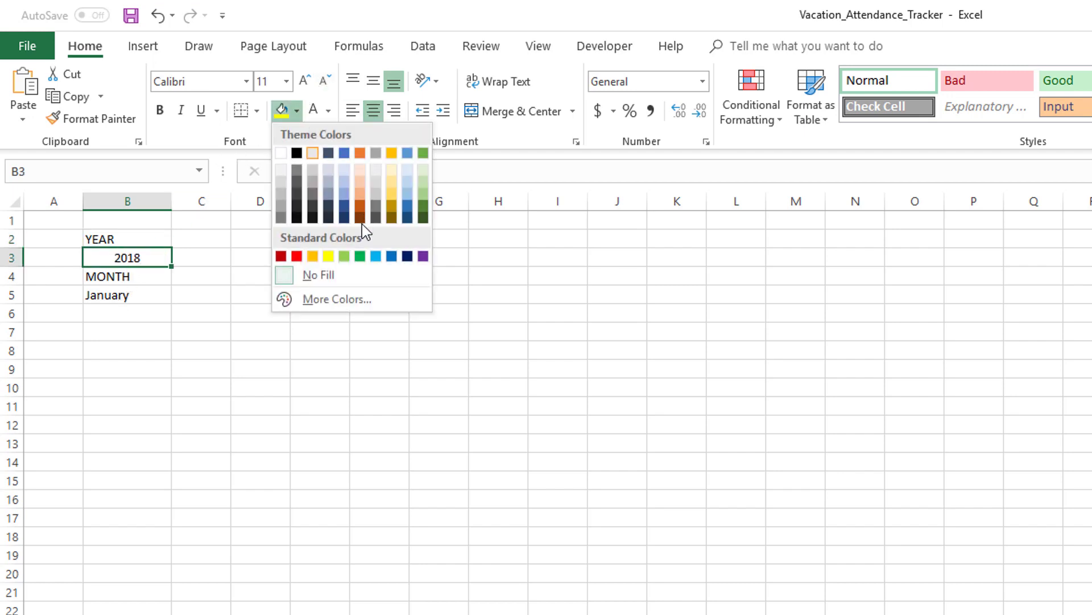
pyautogui.click(311, 259)
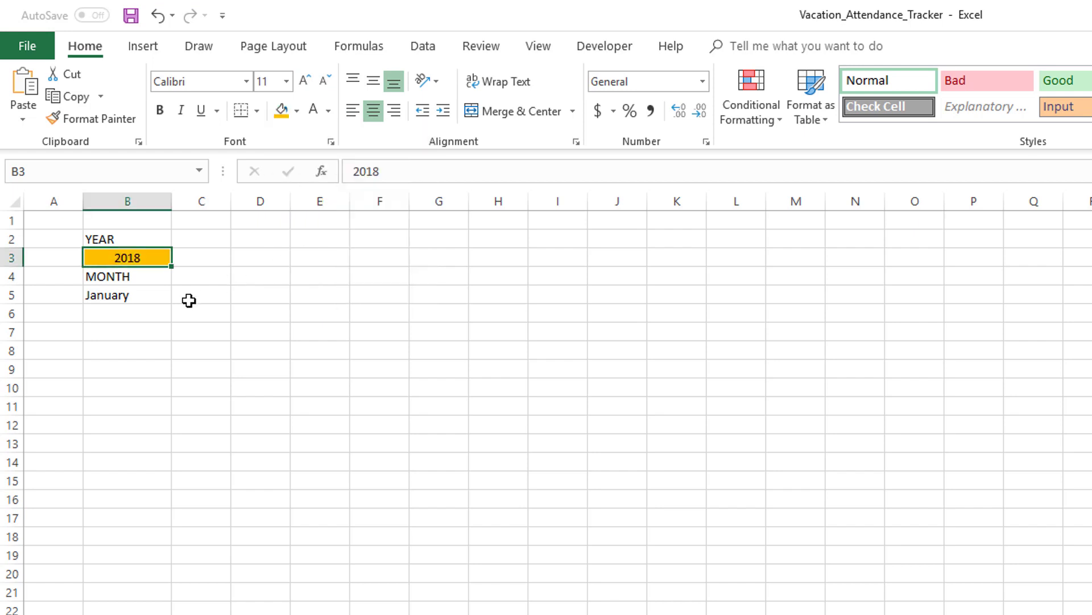
# Step: Fill the January cell B5 with the same orange and center its text
pyautogui.click(125, 300)
pyautogui.click(282, 111)
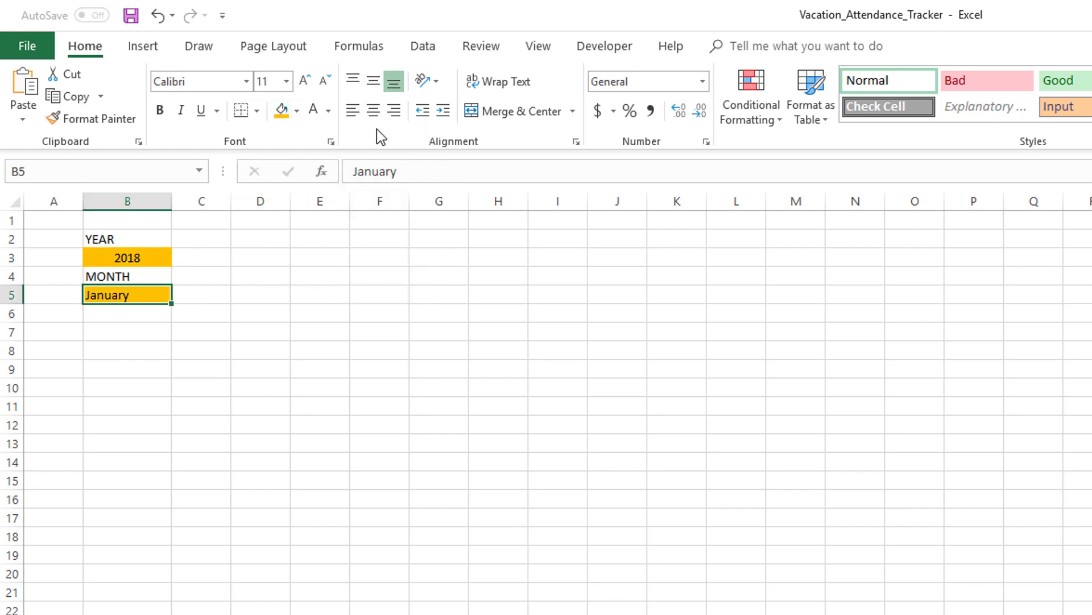
pyautogui.click(373, 111)
pyautogui.click(272, 310)
# Step: Make the YEAR and MONTH labels in B2 and B4 bold and centered
pyautogui.click(164, 239)
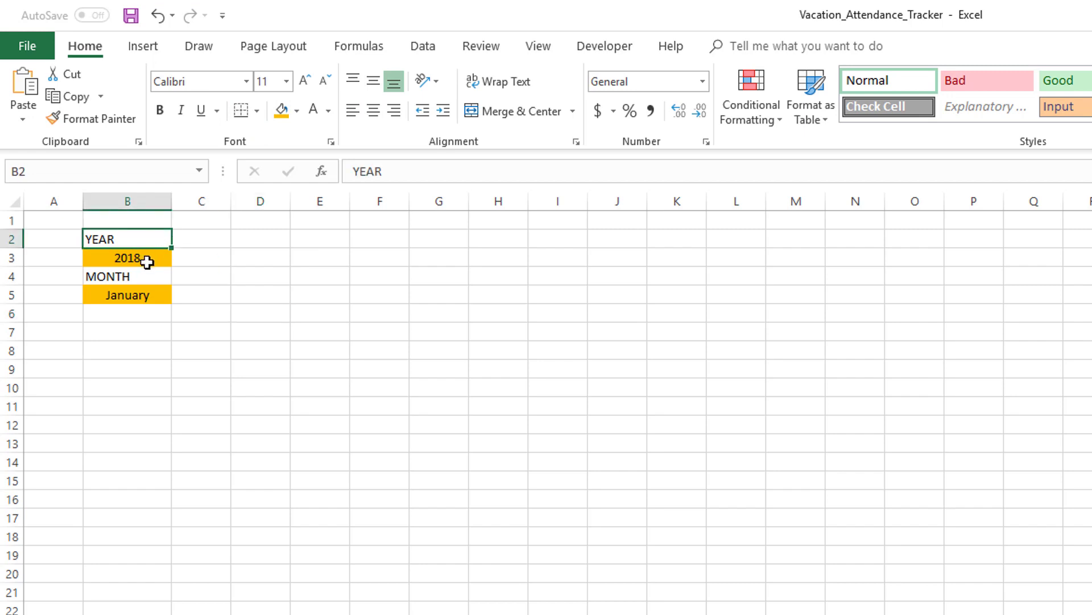
pyautogui.keyDown('ctrl'); pyautogui.click(140, 271); pyautogui.keyUp('ctrl')
pyautogui.hotkey('ctrl', 'b')
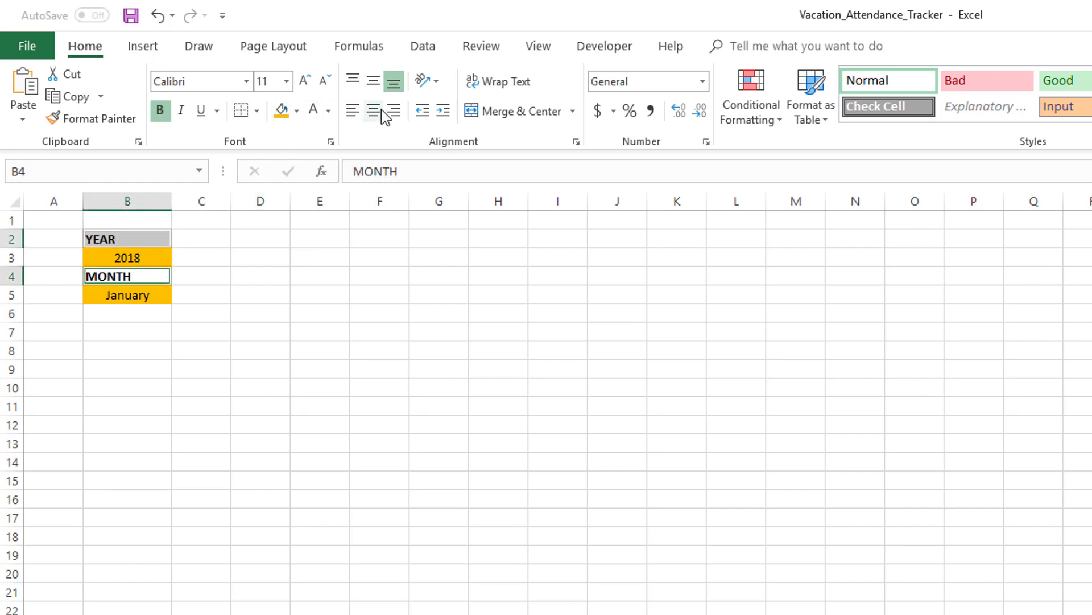
pyautogui.click(392, 114)
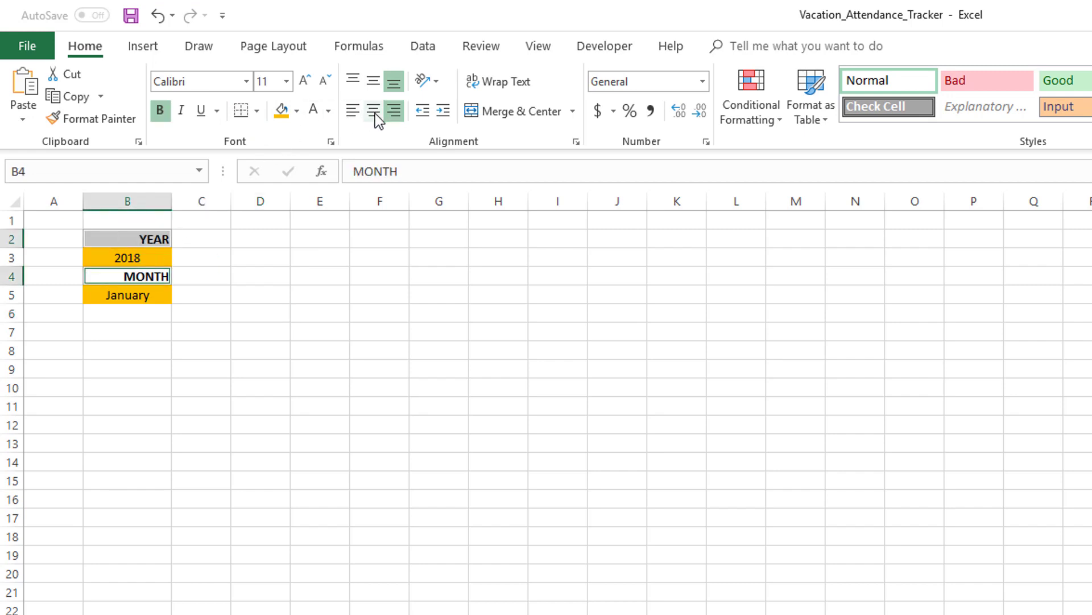
pyautogui.click(375, 114)
pyautogui.click(328, 310)
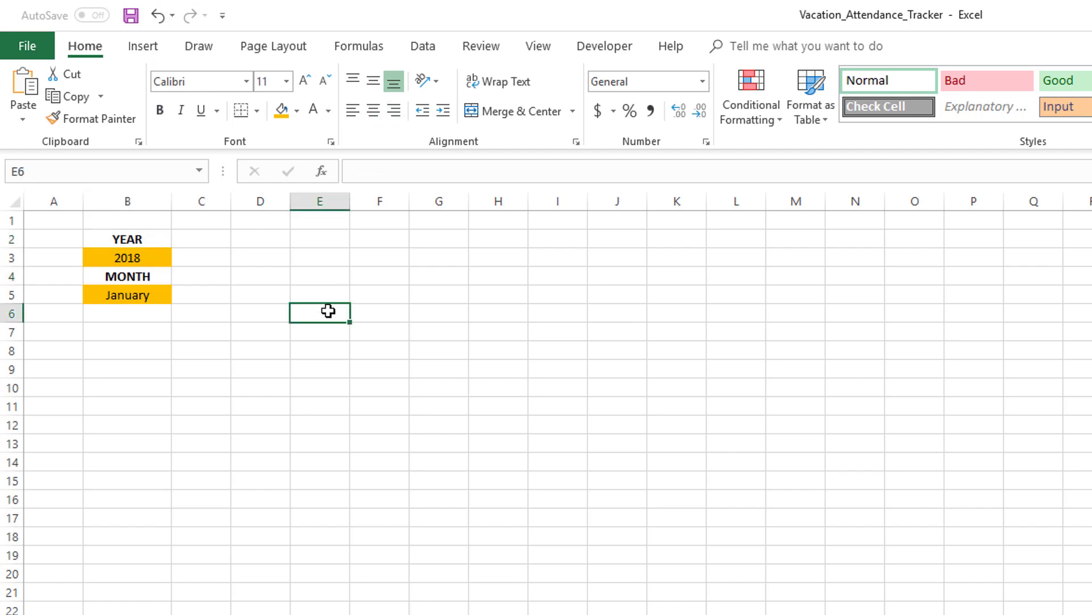
# Step: Name the year input cell B3 I_TD_YR
pyautogui.click(137, 256)
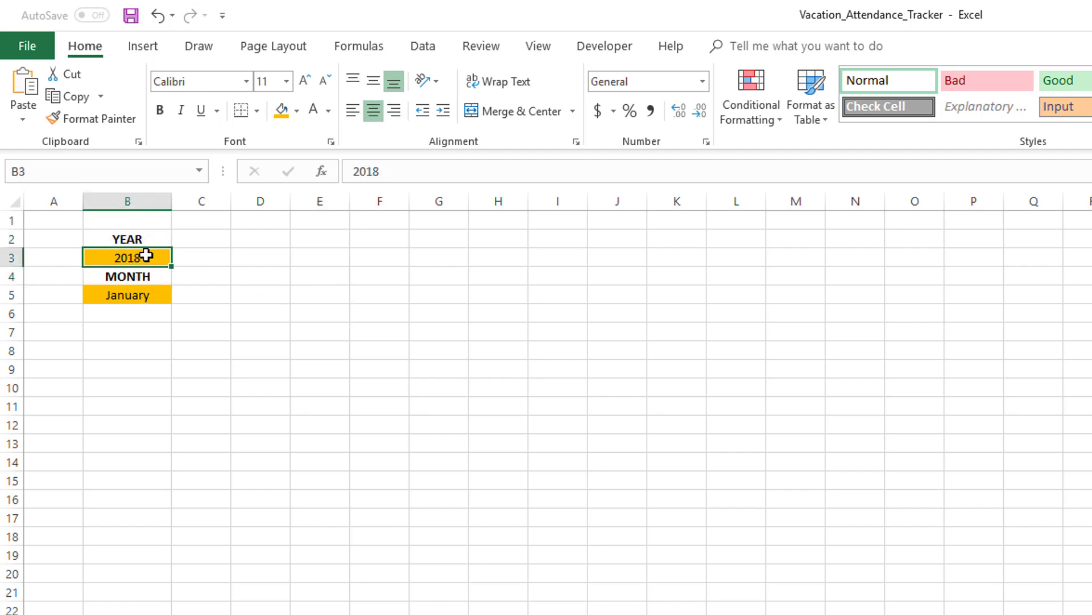
pyautogui.click(70, 171)
pyautogui.write('I_TD_YR')
pyautogui.press('Return')
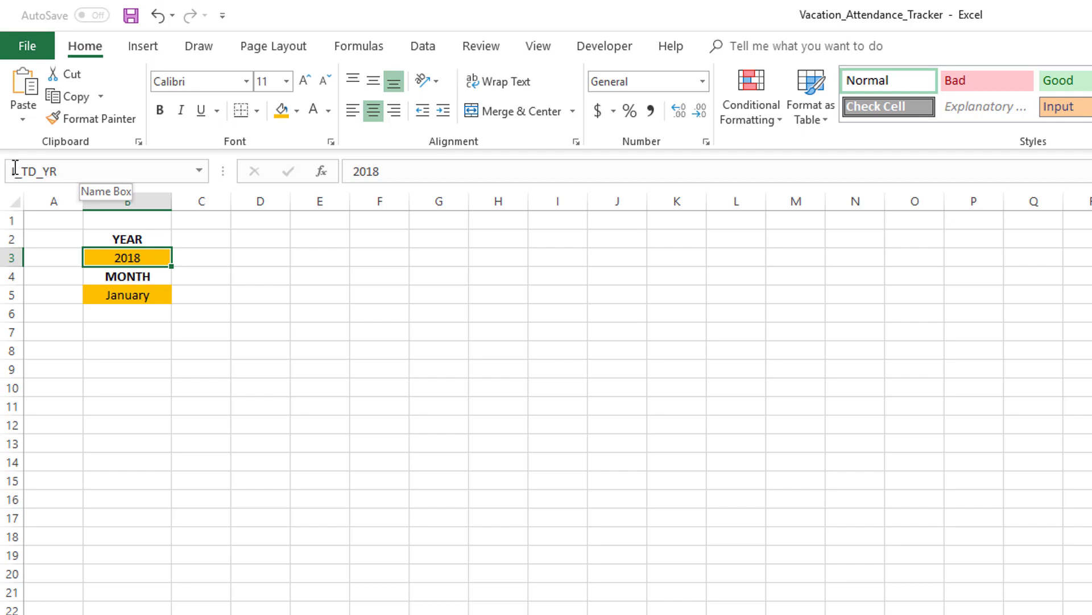
# Step: Name the month input cell B5 I_TD_MTH
pyautogui.click(151, 290)
pyautogui.click(66, 169)
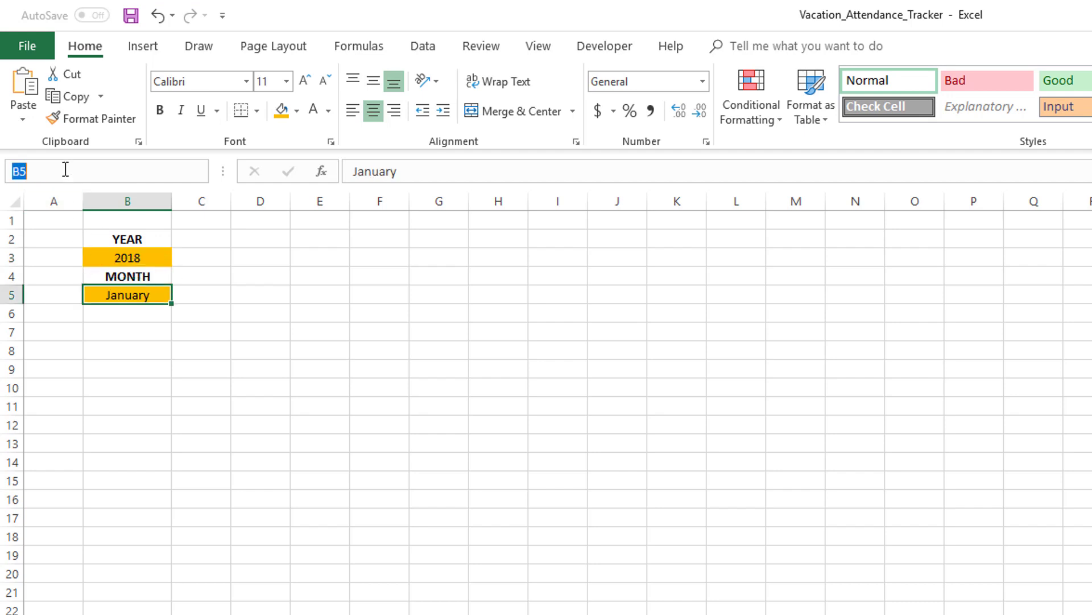
pyautogui.write('I_TD_MTH')
pyautogui.press('Return')
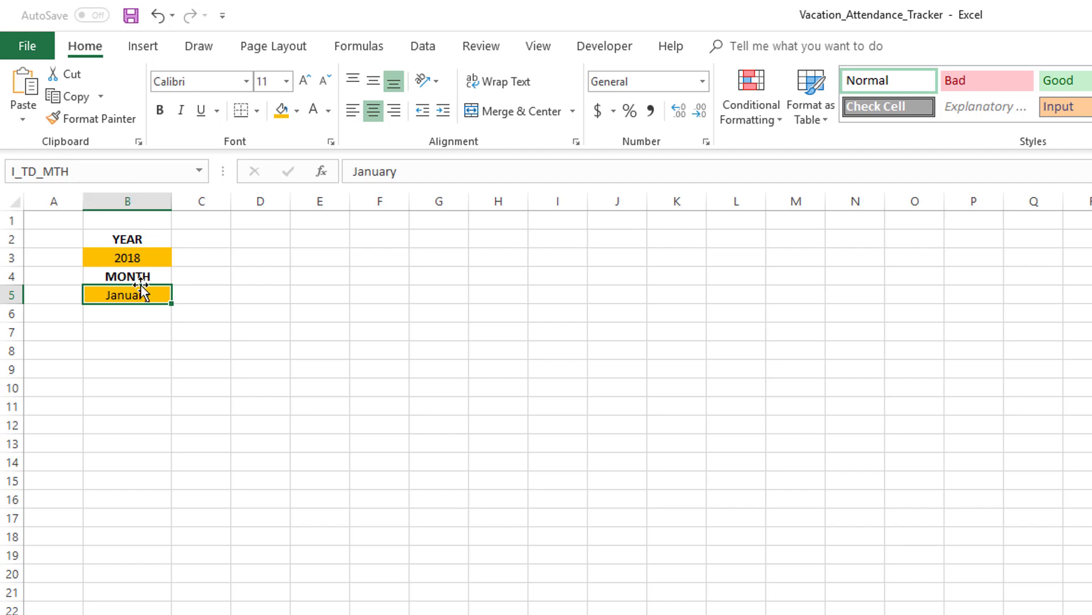
pyautogui.click(158, 336)
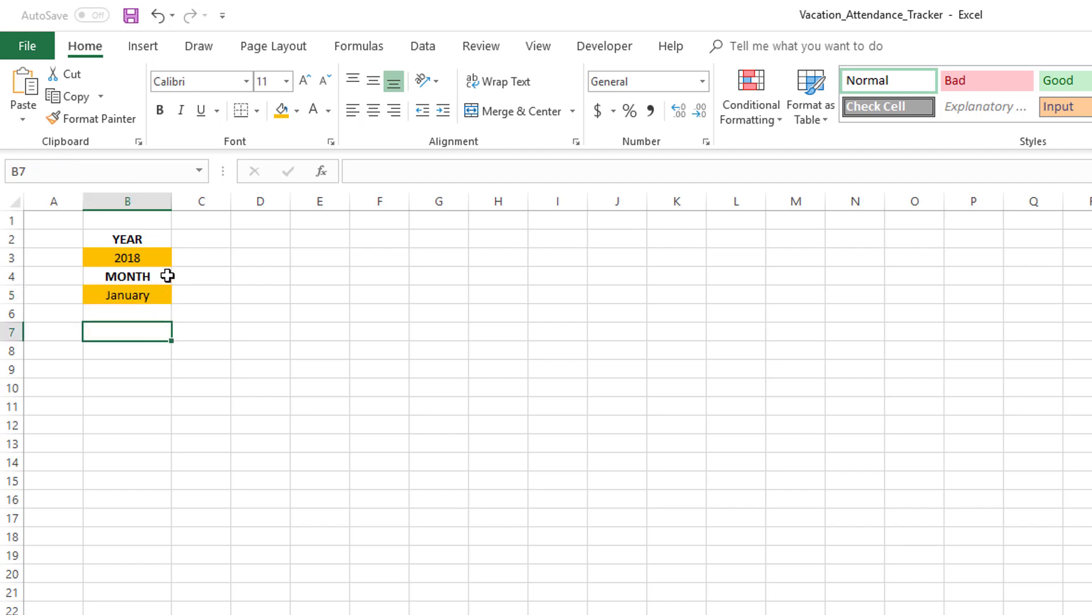
pyautogui.click(157, 297)
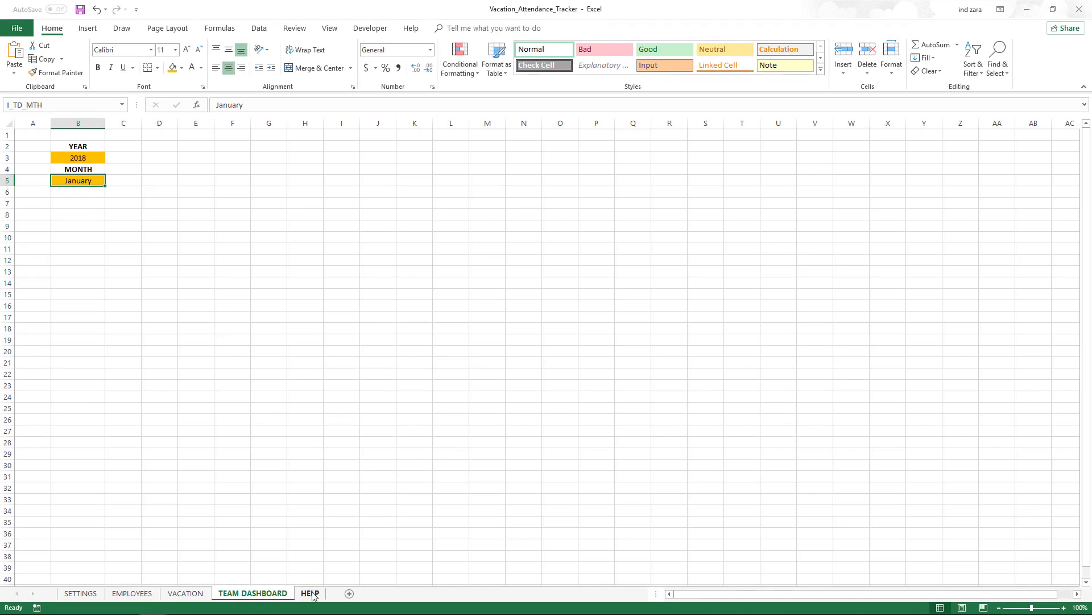
# Step: On the HELP sheet, enter January in B3 and autofill the month names down to December in B14
pyautogui.click(313, 596)
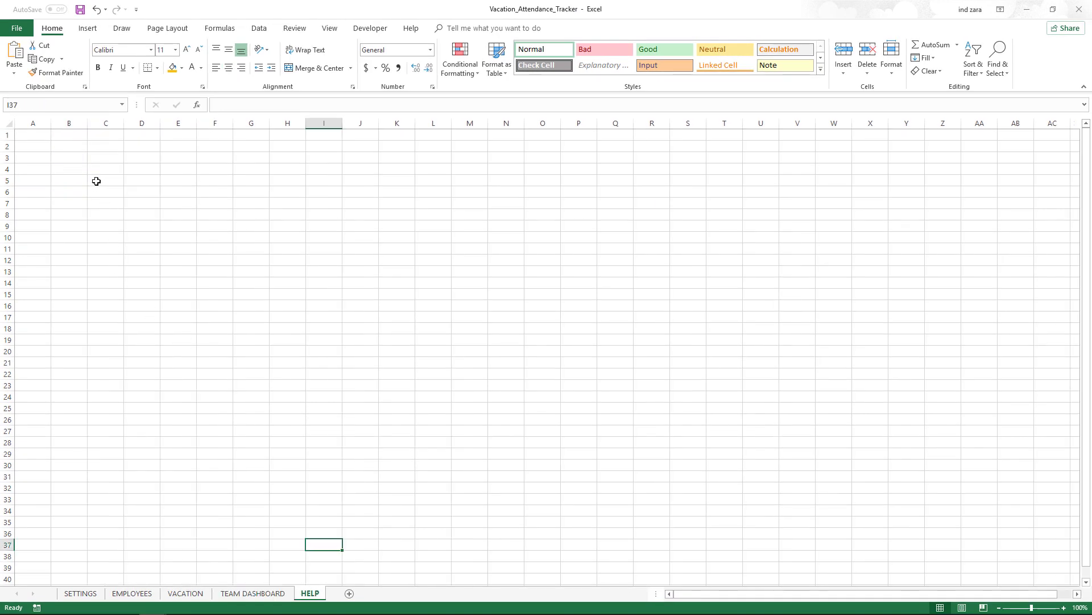
pyautogui.click(77, 159)
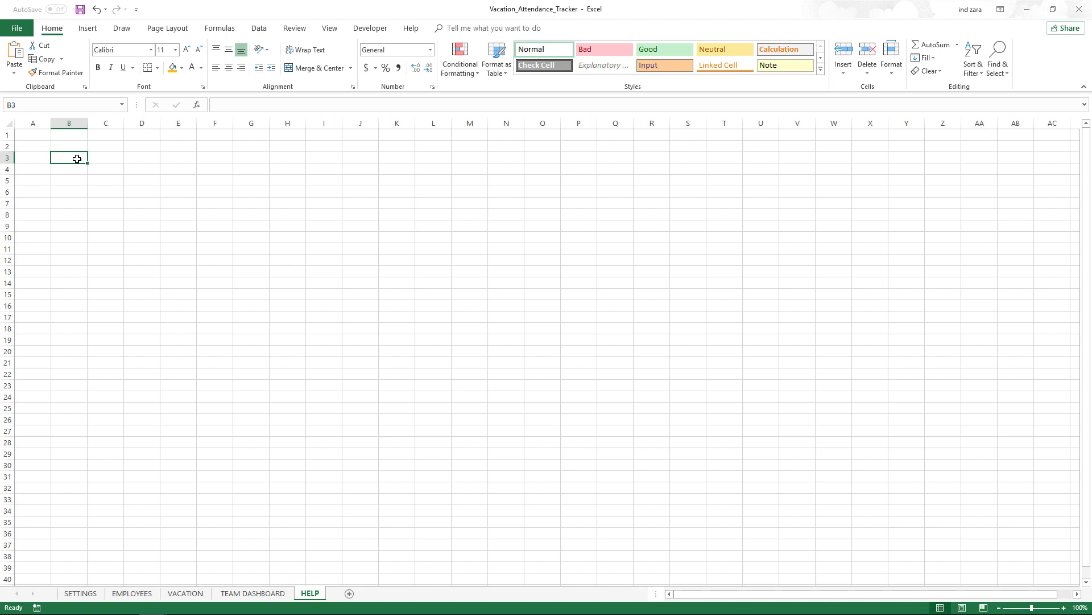
pyautogui.write('J')
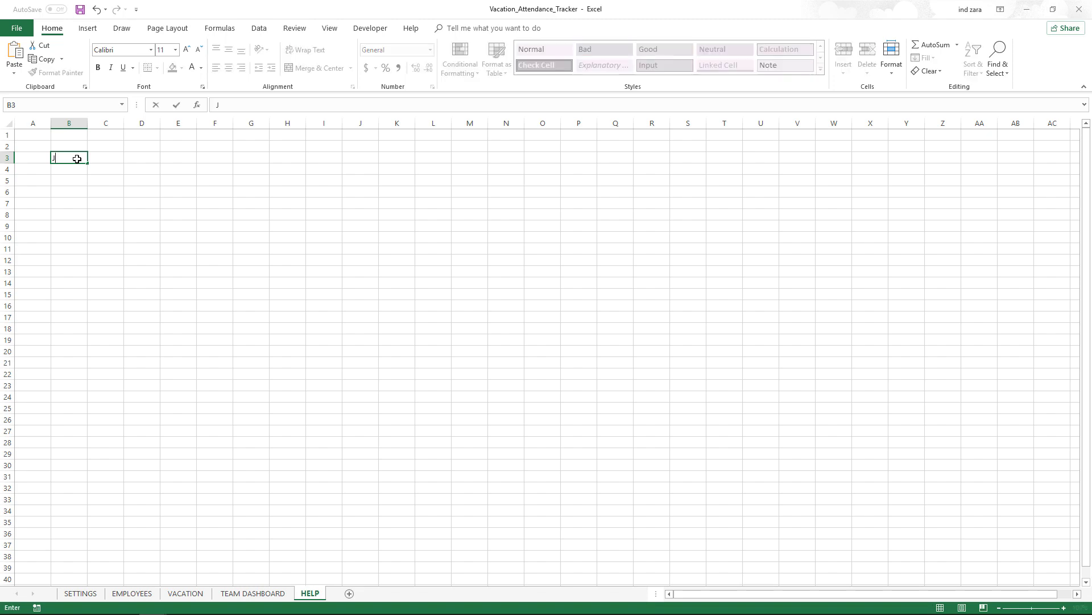
pyautogui.write('anuary')
pyautogui.press('Return')
pyautogui.click(78, 160)
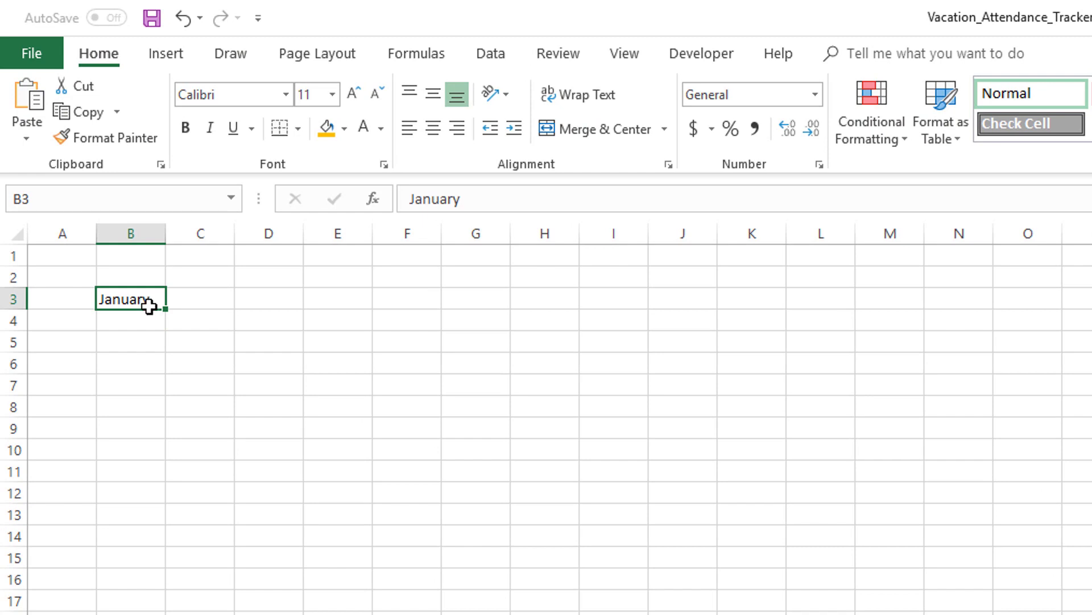
pyautogui.moveTo(169, 310); pyautogui.dragTo(168, 552)
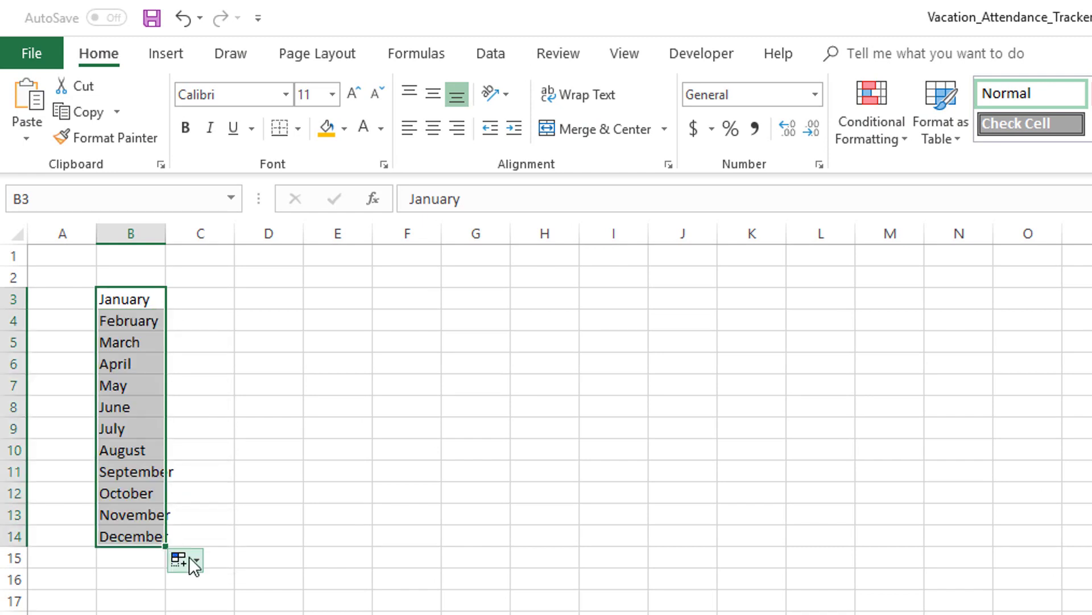
pyautogui.click(314, 537)
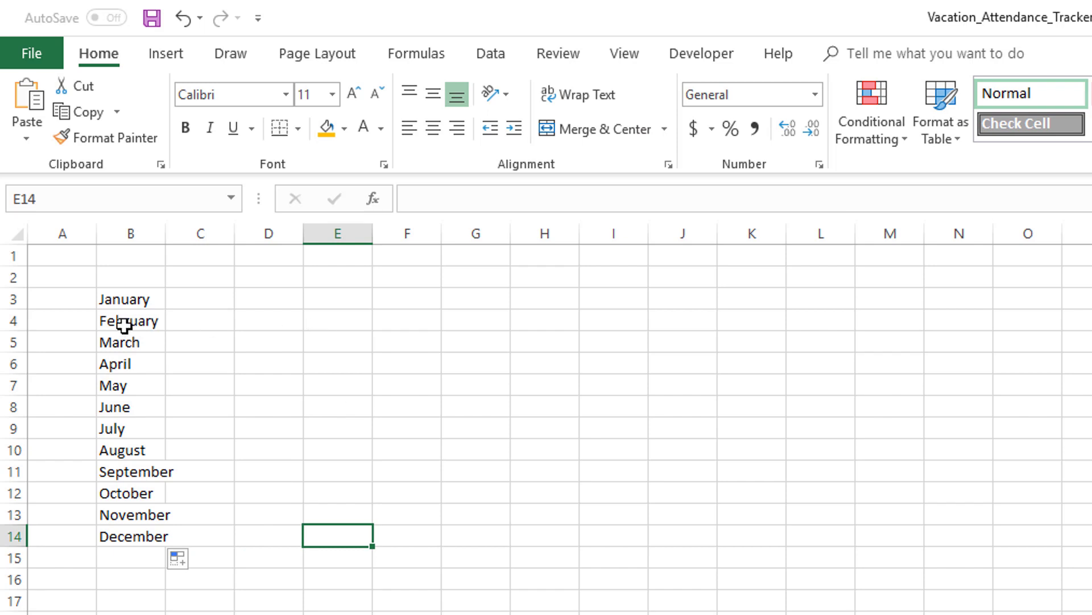
# Step: Name the month list in B3:B14 L_MTHS
pyautogui.moveTo(127, 302); pyautogui.dragTo(128, 538)
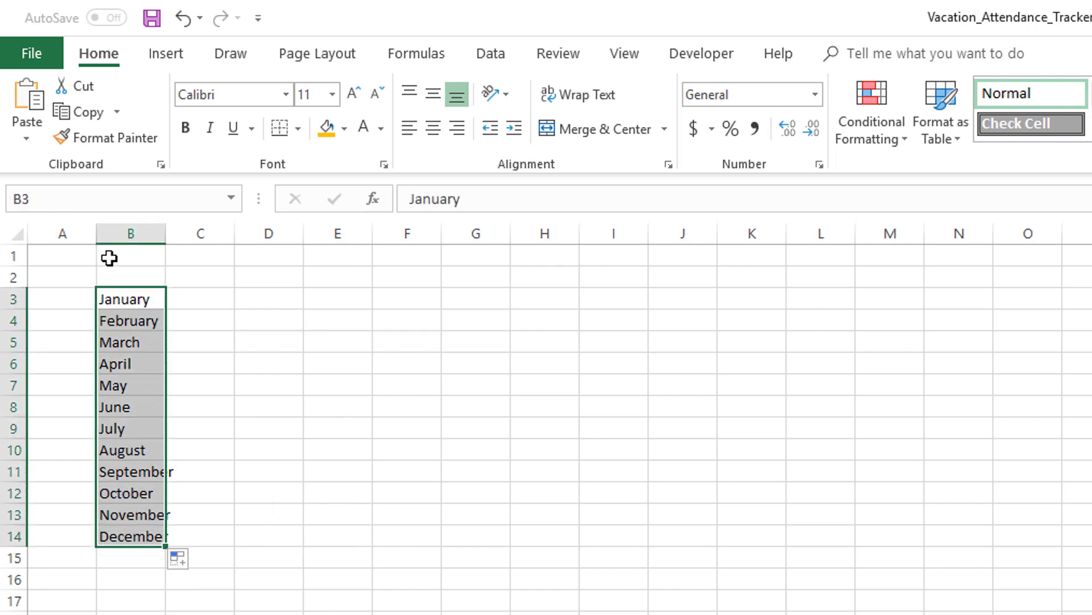
pyautogui.click(104, 197)
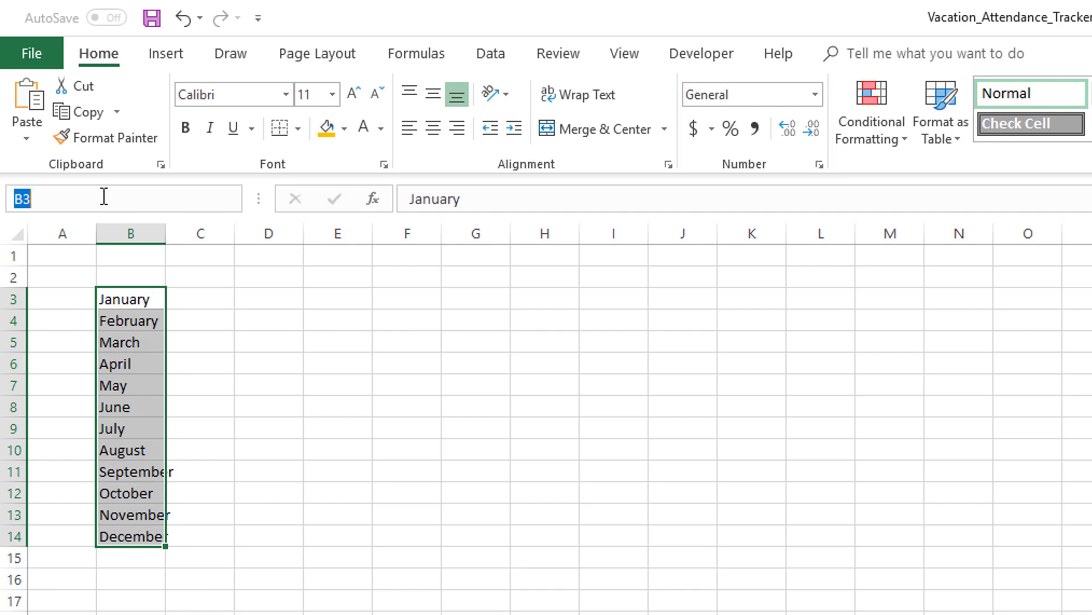
pyautogui.write('L_')
pyautogui.press('BackSpace')
pyautogui.press('BackSpace')
pyautogui.write('L_MTHS')
pyautogui.press('Return')
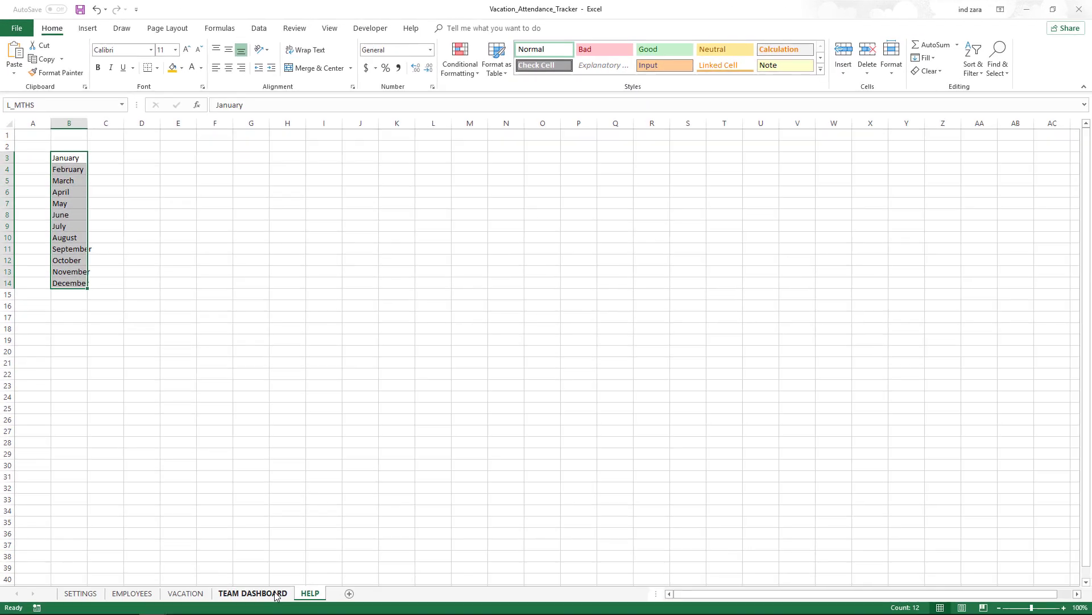
# Step: On the TEAM DASHBOARD sheet, restrict the month cell B5 to a validation list with source =L_MTHS
pyautogui.click(275, 593)
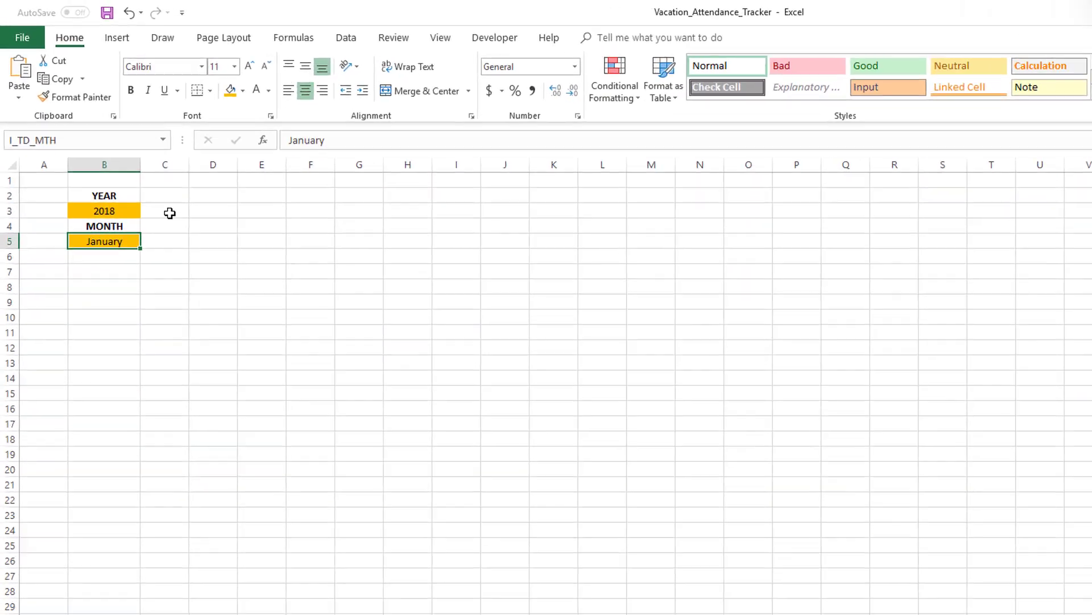
pyautogui.click(381, 45)
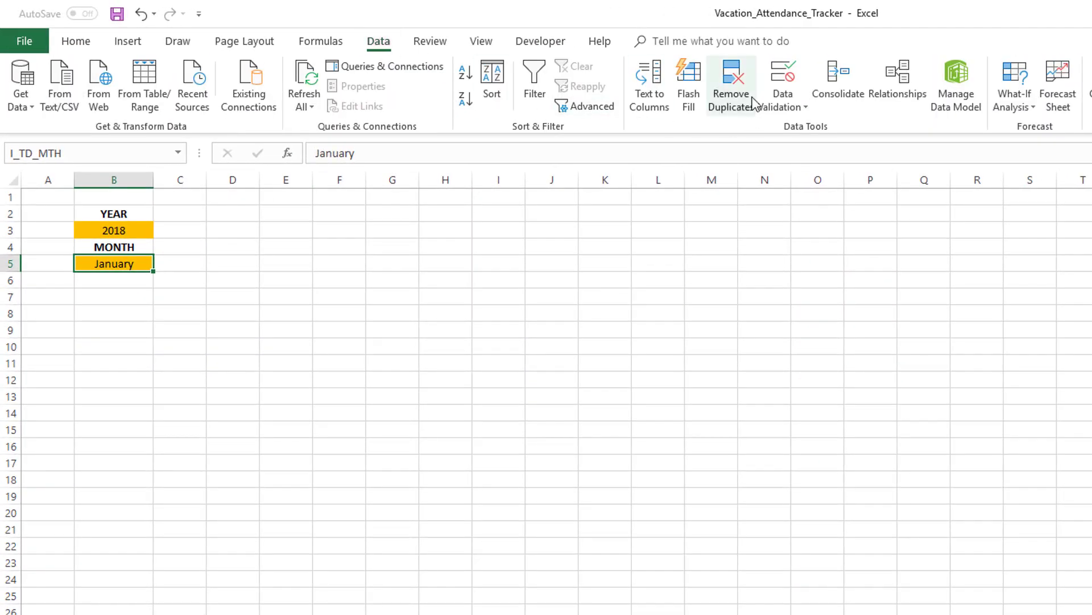
pyautogui.click(776, 74)
pyautogui.click(442, 401)
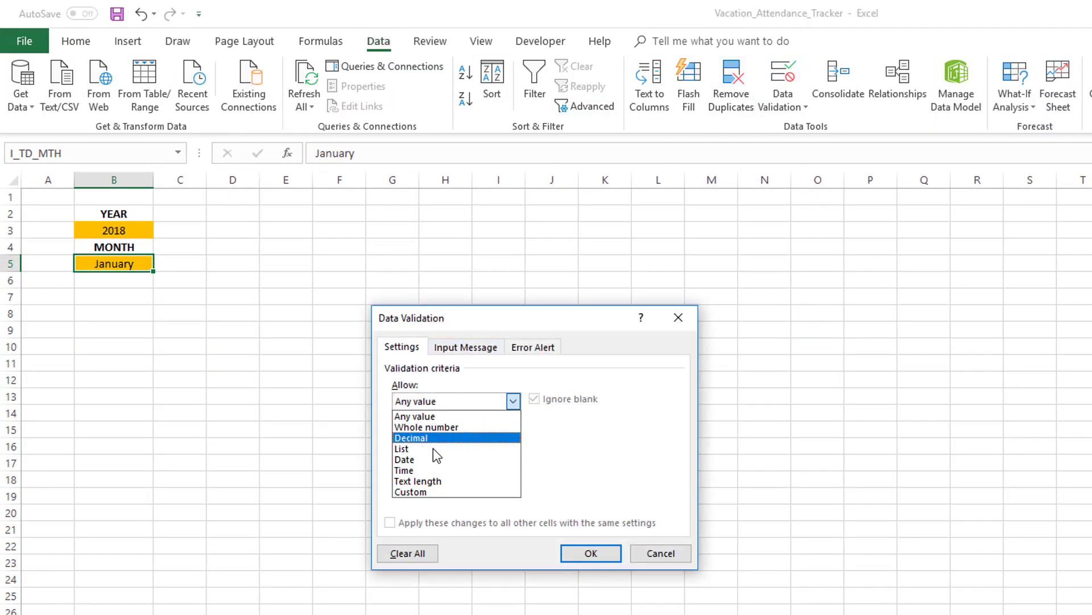
pyautogui.click(433, 451)
pyautogui.click(422, 468)
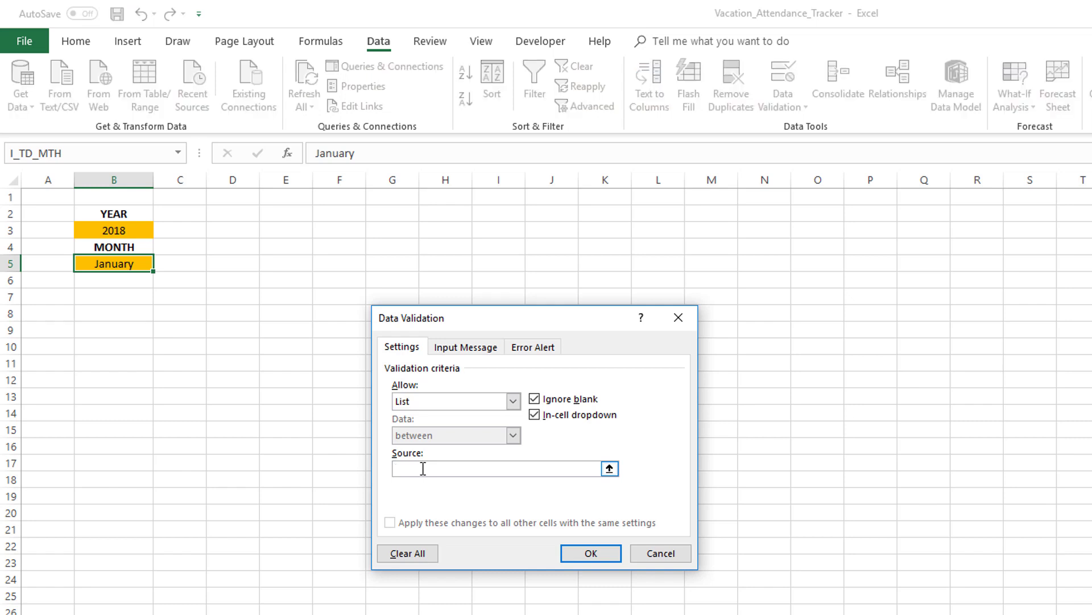
pyautogui.press('F3')
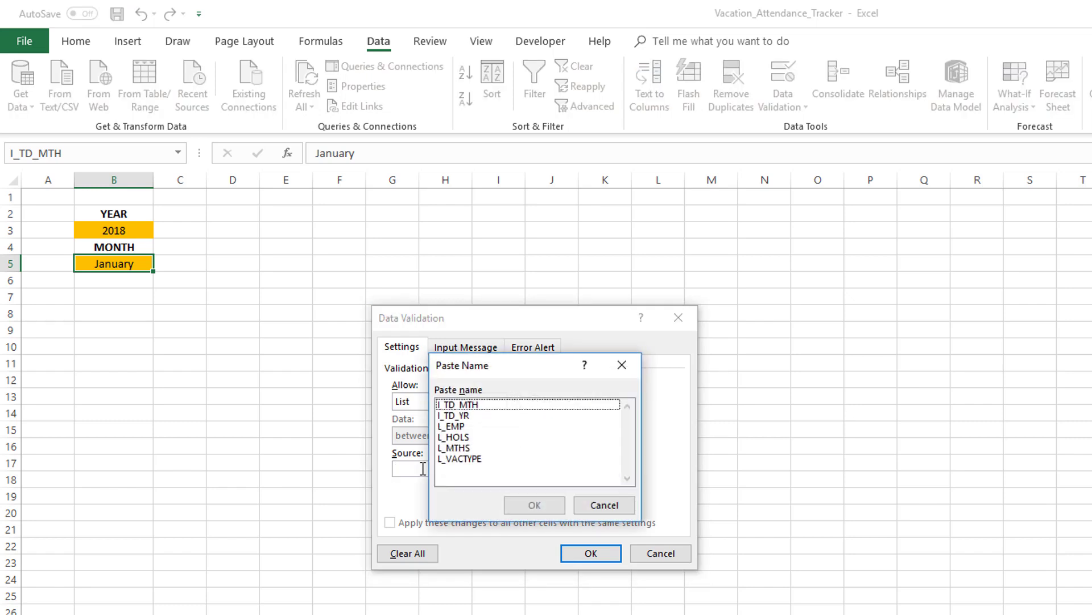
pyautogui.click(459, 447)
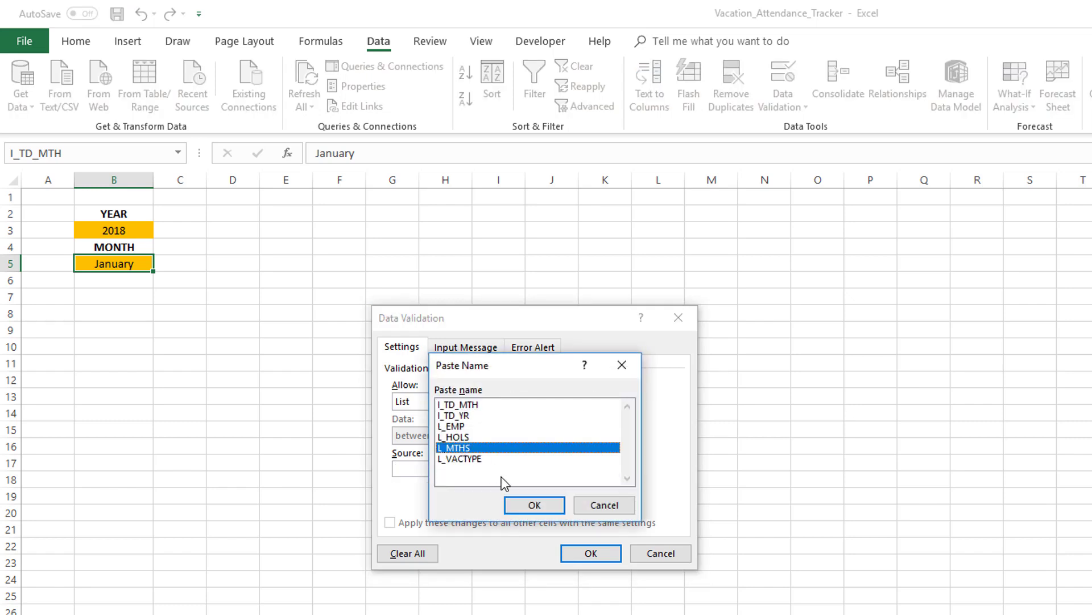
pyautogui.click(534, 506)
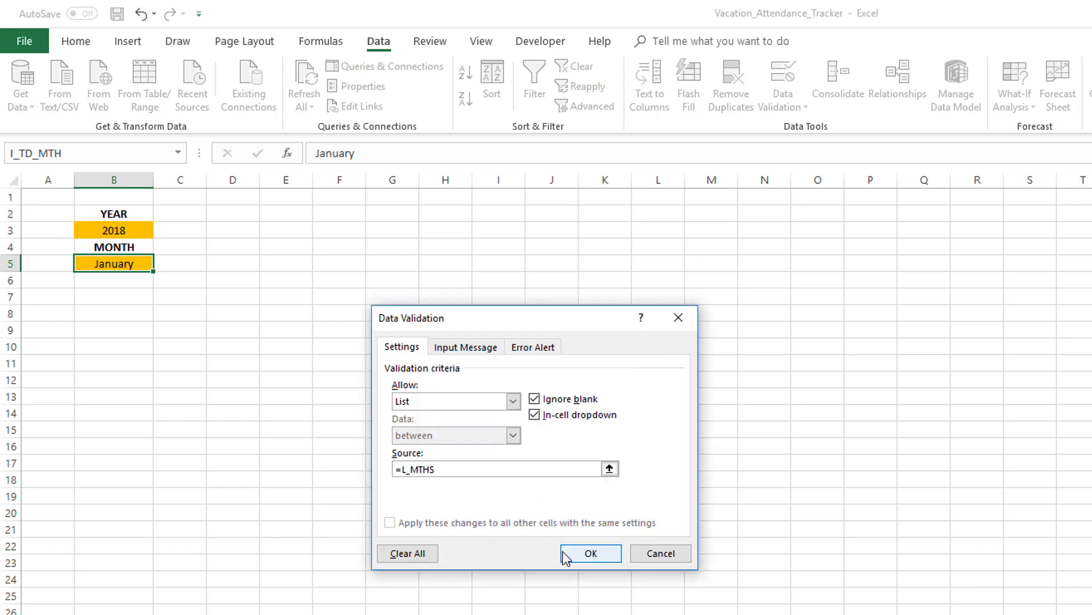
pyautogui.click(564, 555)
# Step: Test the validation of month cell B5 by trying the entries Jan and 1 and checking its list of choices
pyautogui.click(161, 263)
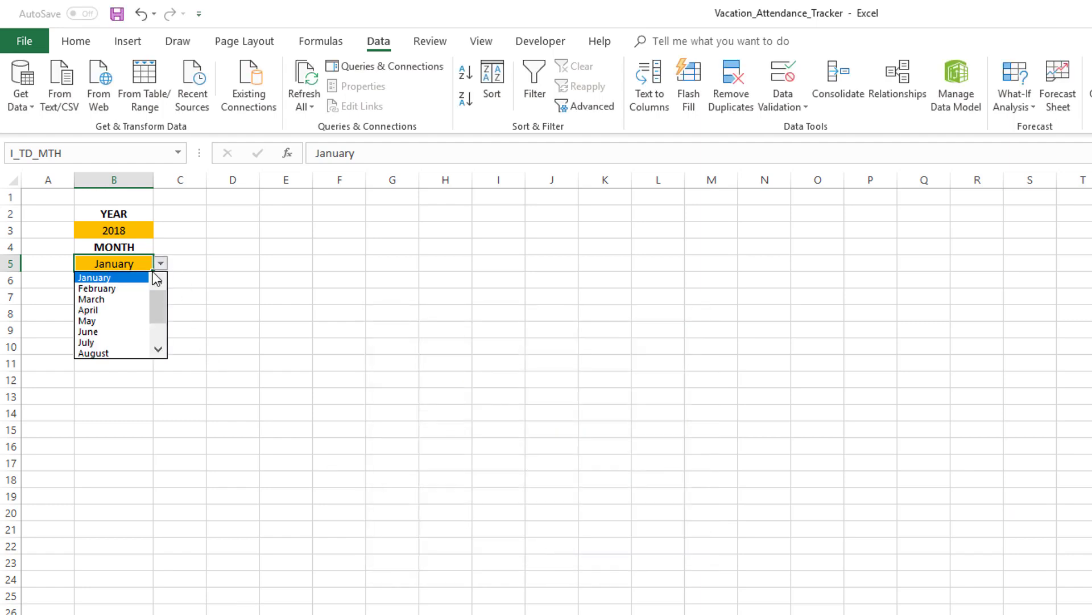
pyautogui.click(138, 263)
pyautogui.write('Jan')
pyautogui.press('Return')
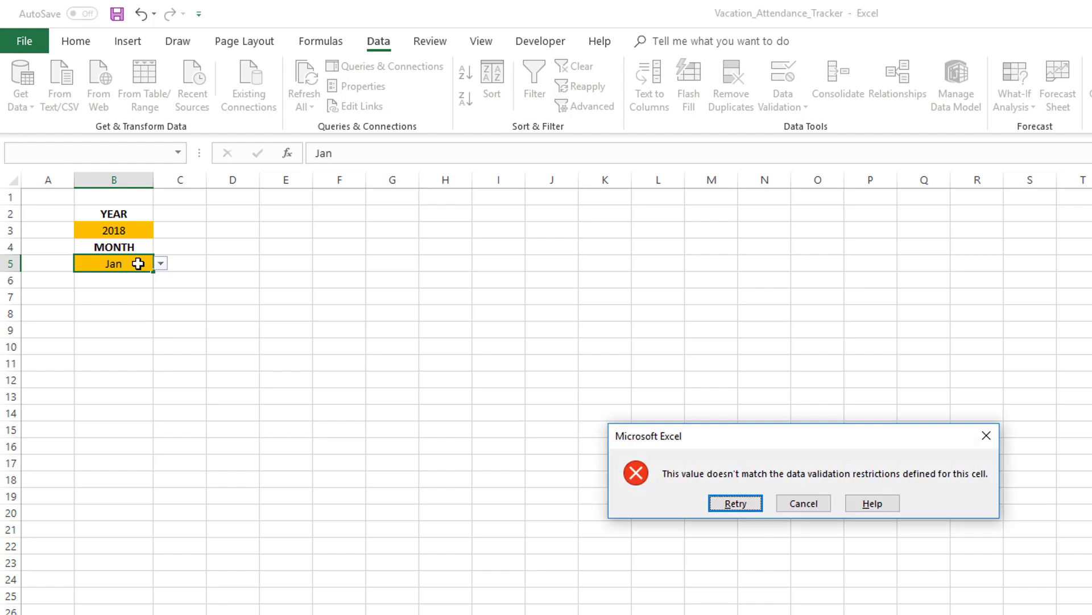
pyautogui.press('Escape')
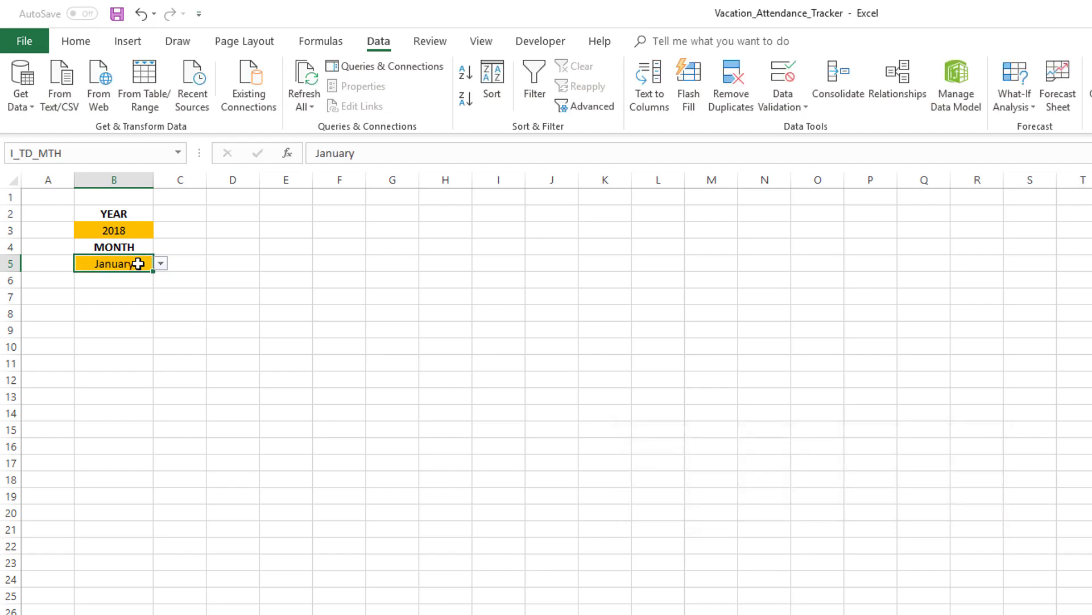
pyautogui.write('1')
pyautogui.press('Return')
pyautogui.press('Escape')
pyautogui.click(162, 264)
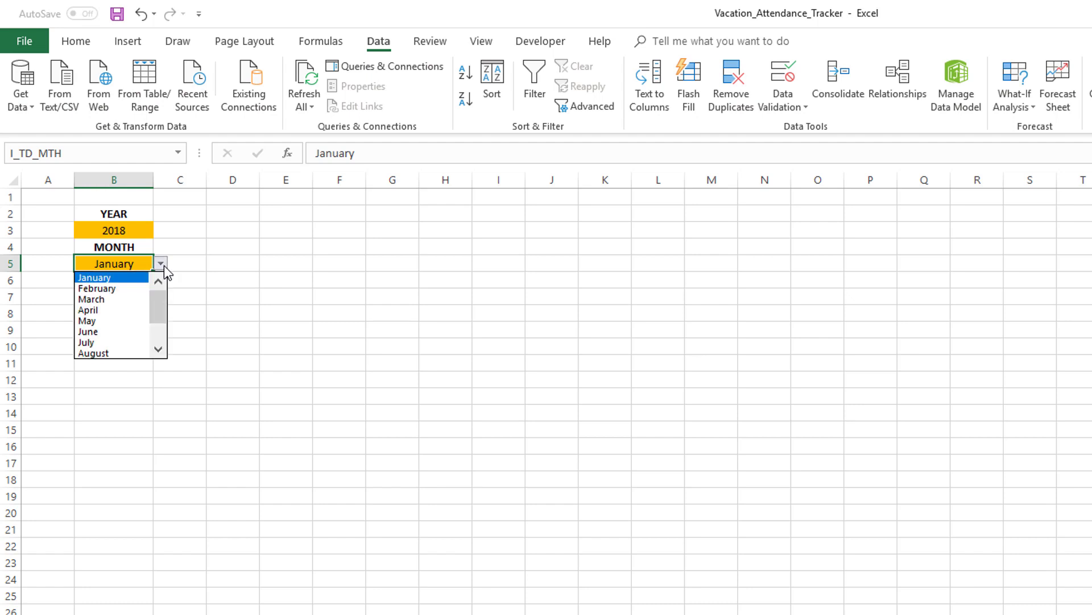
pyautogui.click(126, 272)
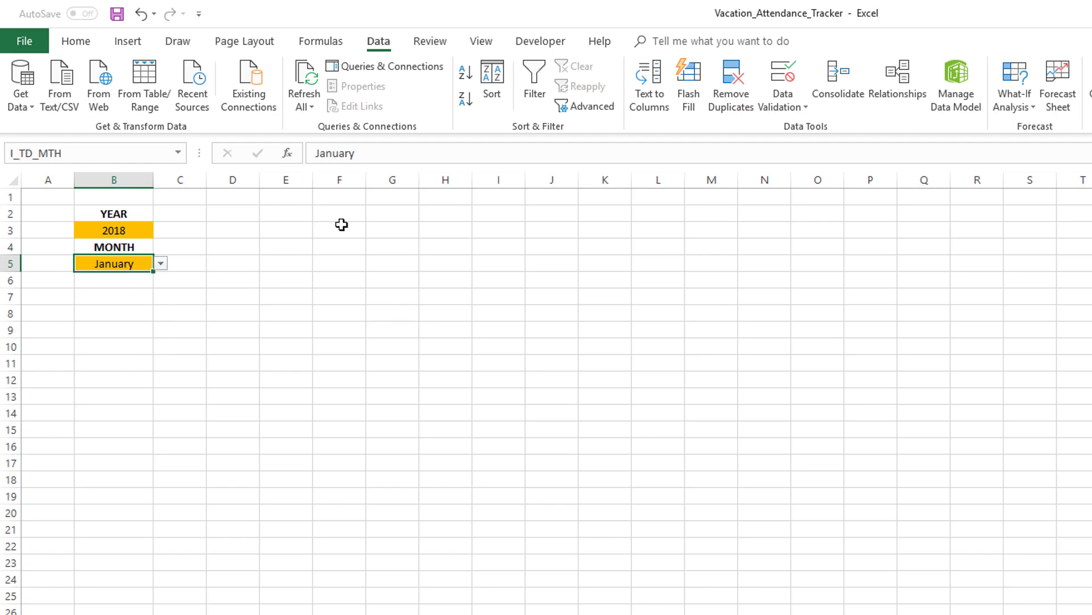
# Step: Examine the input message and error alert options in the data validation of month cell B5, then cancel
pyautogui.click(781, 80)
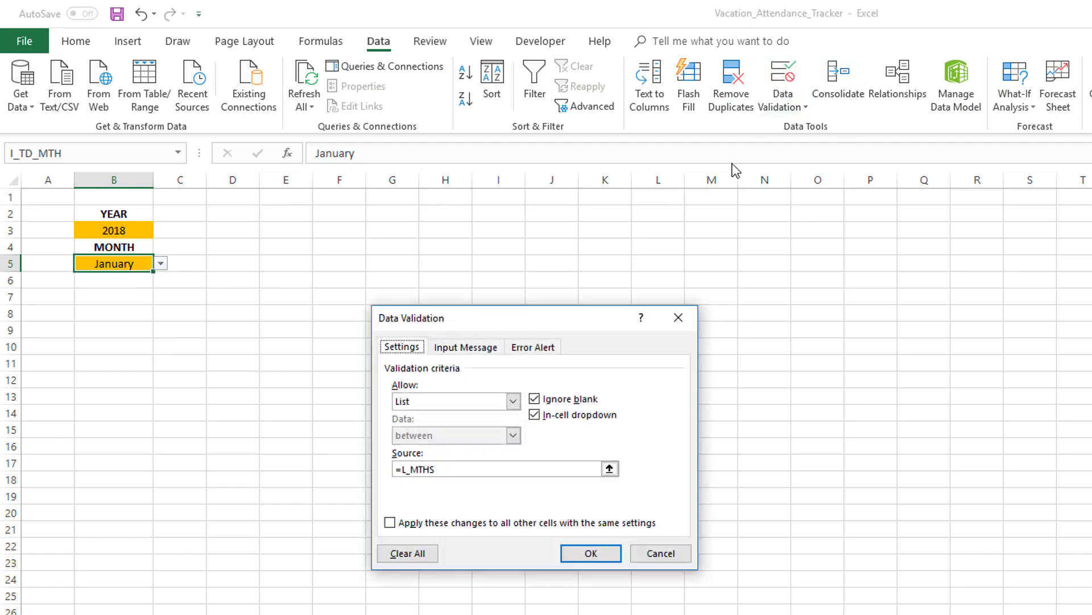
pyautogui.click(449, 351)
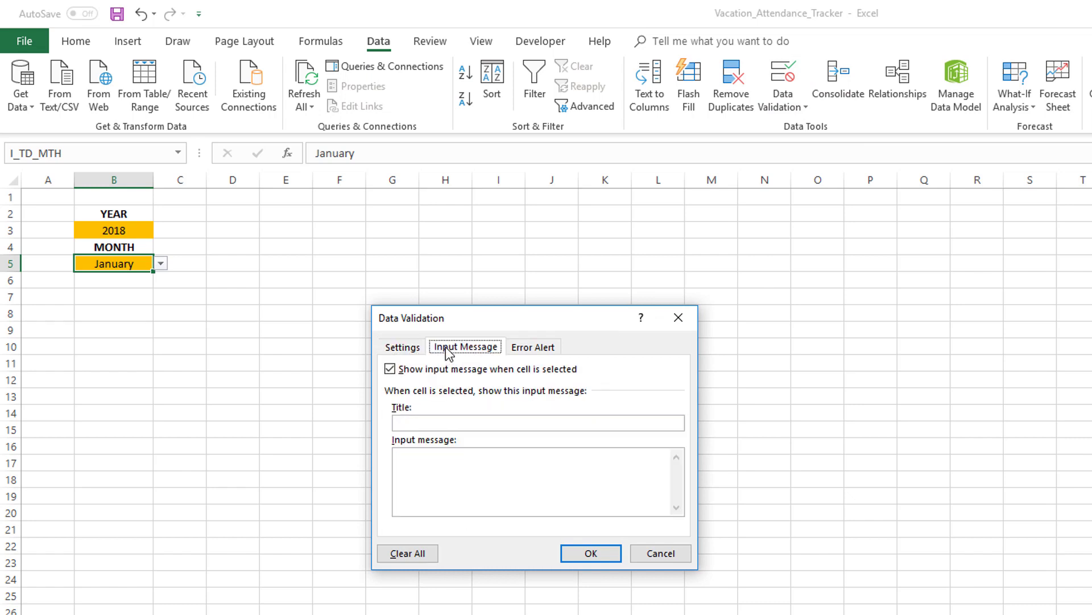
pyautogui.click(430, 423)
pyautogui.click(484, 462)
pyautogui.click(513, 349)
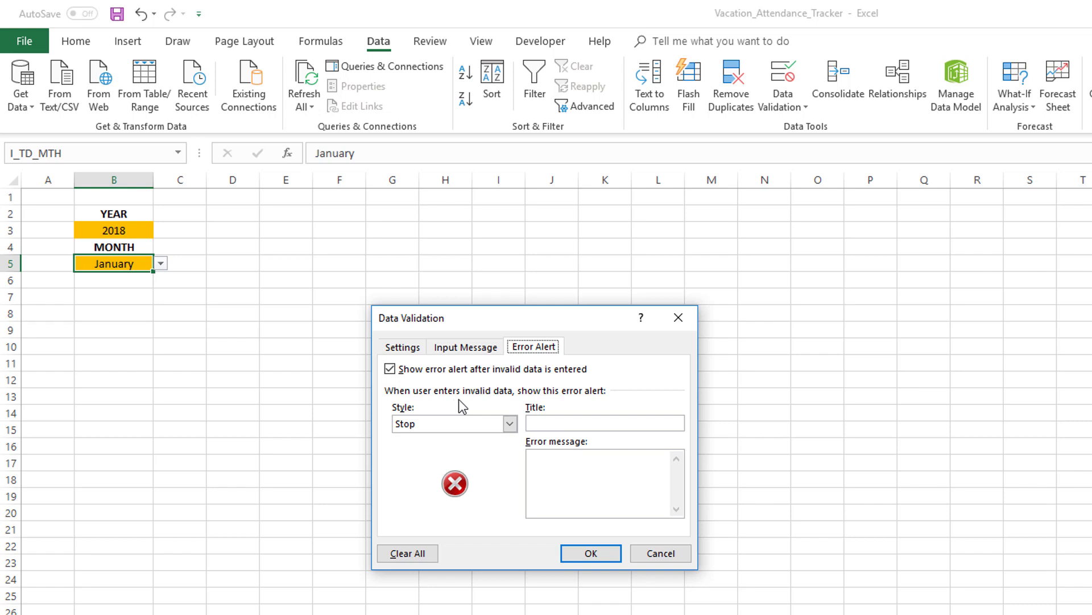
pyautogui.click(537, 422)
pyautogui.click(623, 424)
pyautogui.click(662, 552)
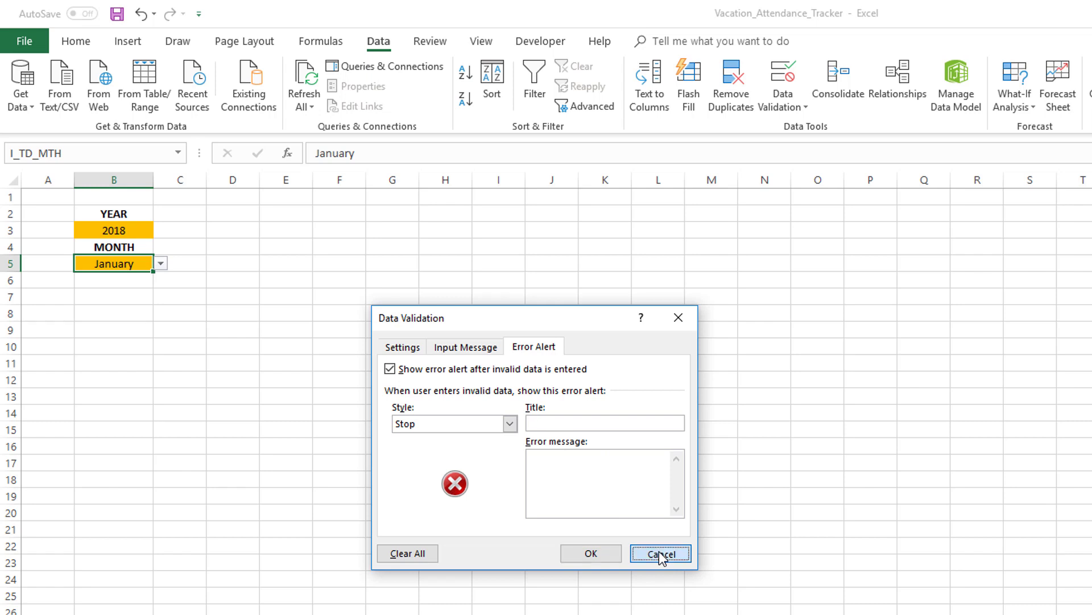
# Step: Review the month choices offered in B5 and look again at its validation alert and input message settings
pyautogui.click(161, 264)
pyautogui.click(159, 276)
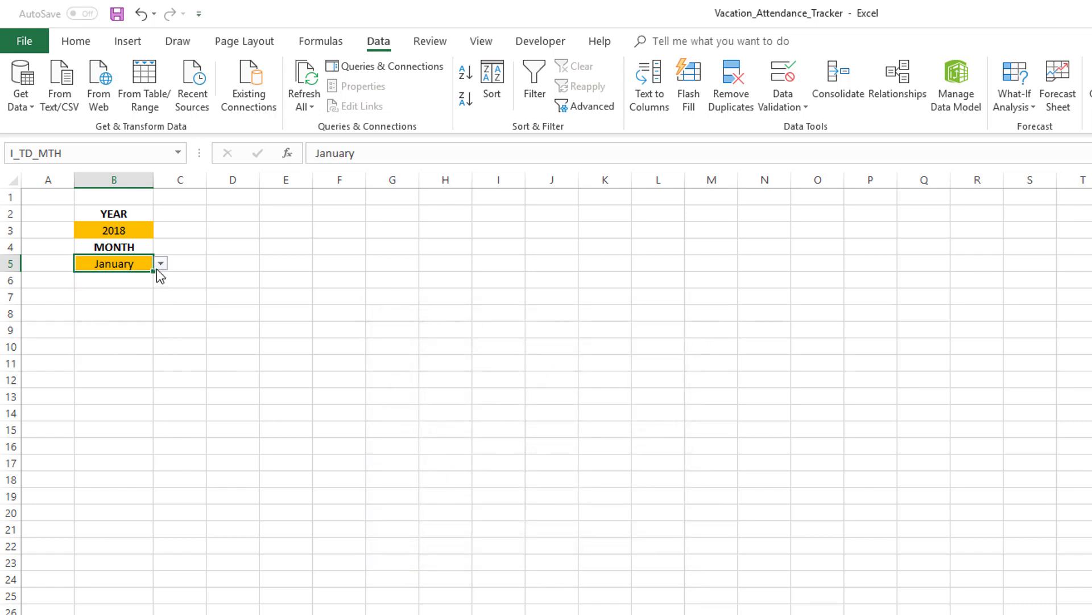
pyautogui.click(157, 269)
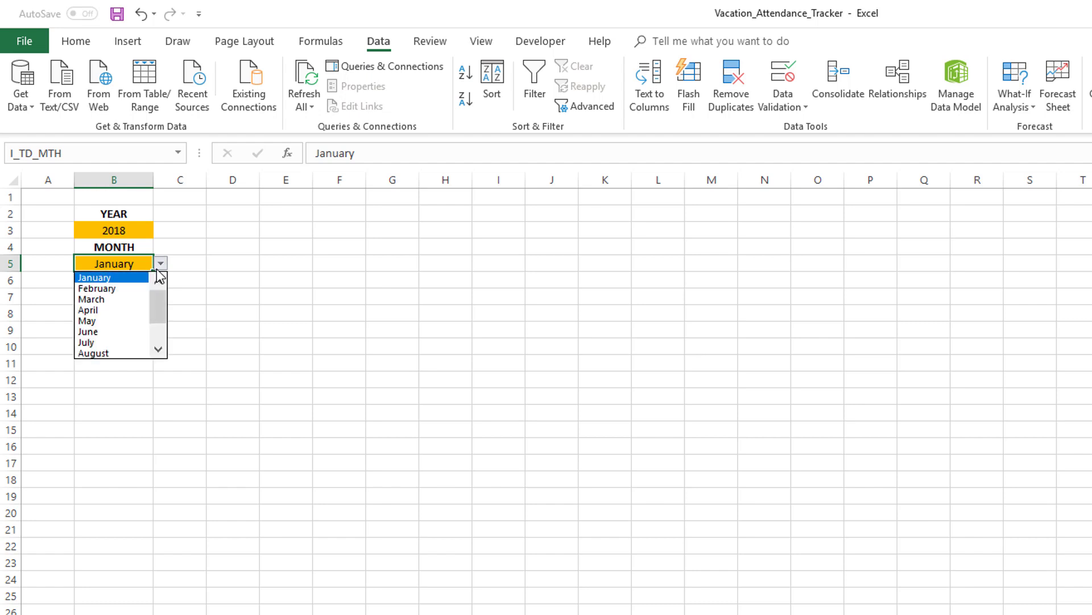
pyautogui.click(157, 270)
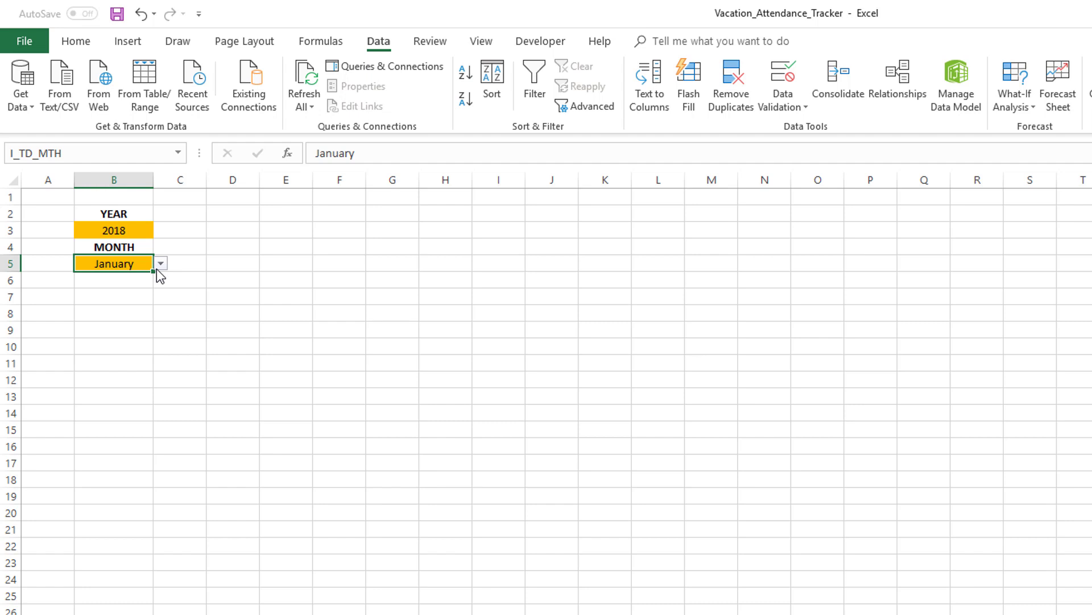
pyautogui.click(806, 77)
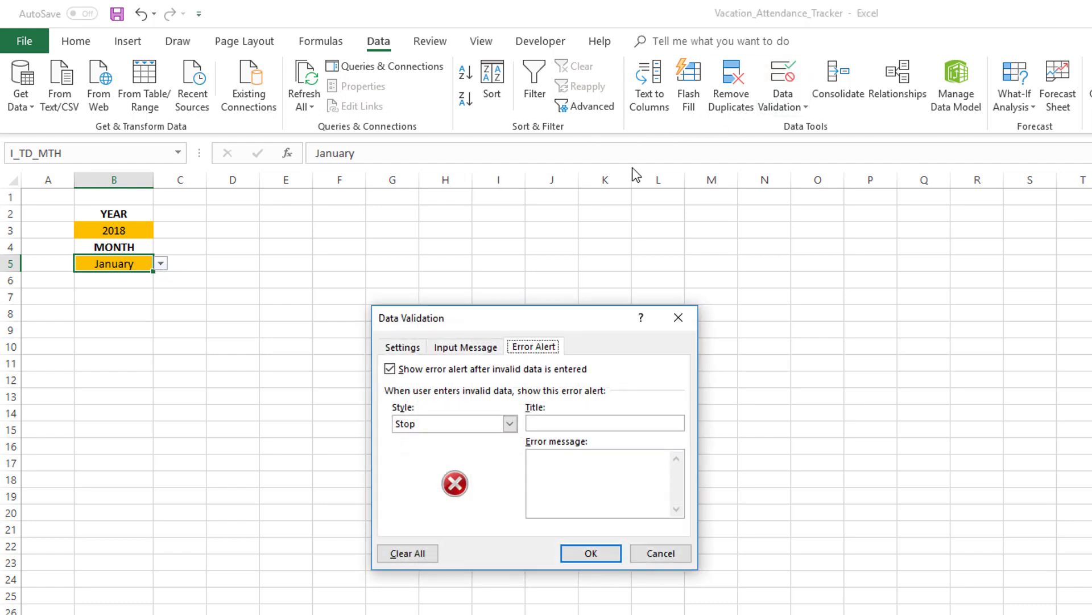
pyautogui.click(480, 351)
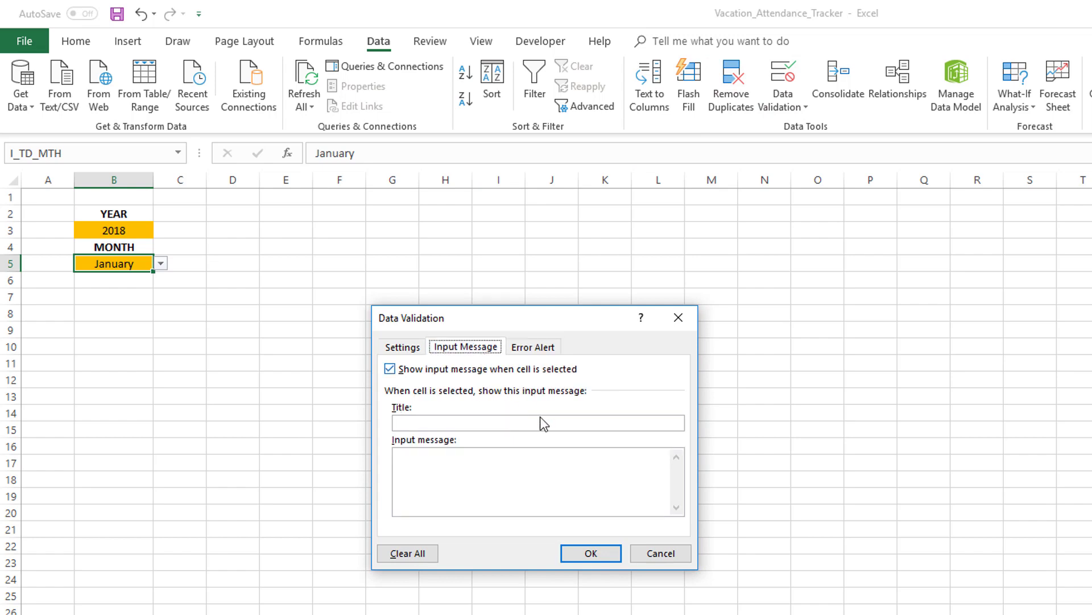
pyautogui.click(649, 560)
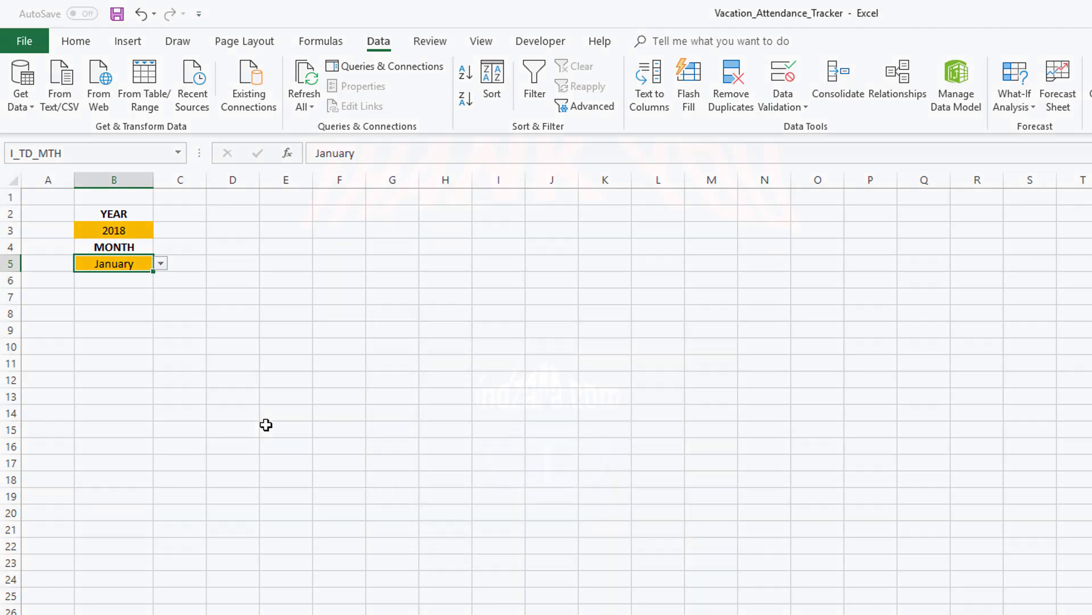